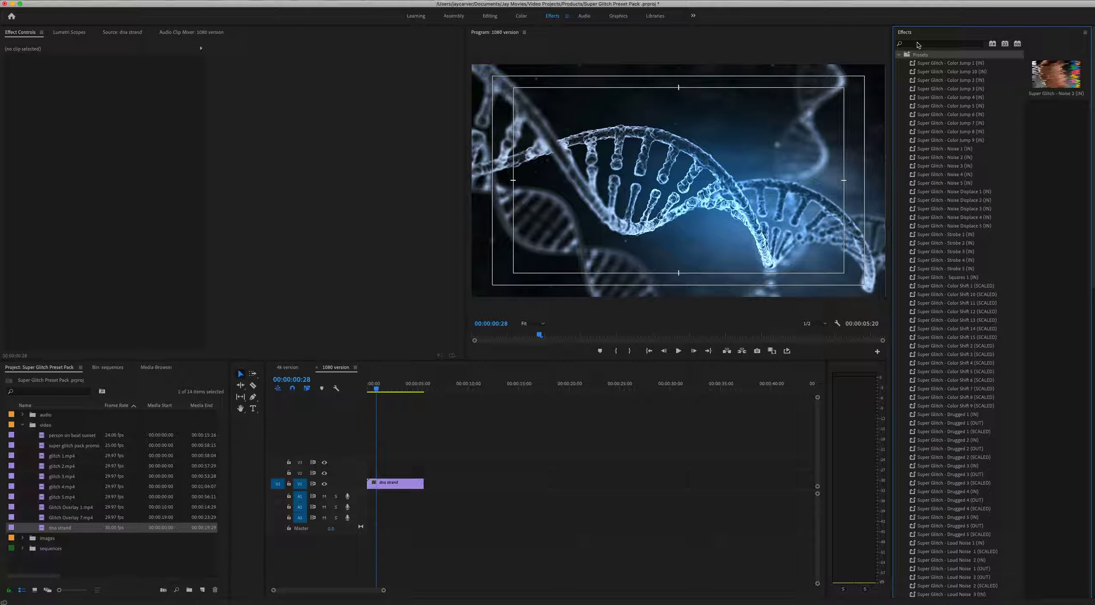
# Step: Try the Super Glitch - Color Jump 1 (IN) preset on the dna strand clip, playing it from the start, and undo it
pyautogui.click(932, 45)
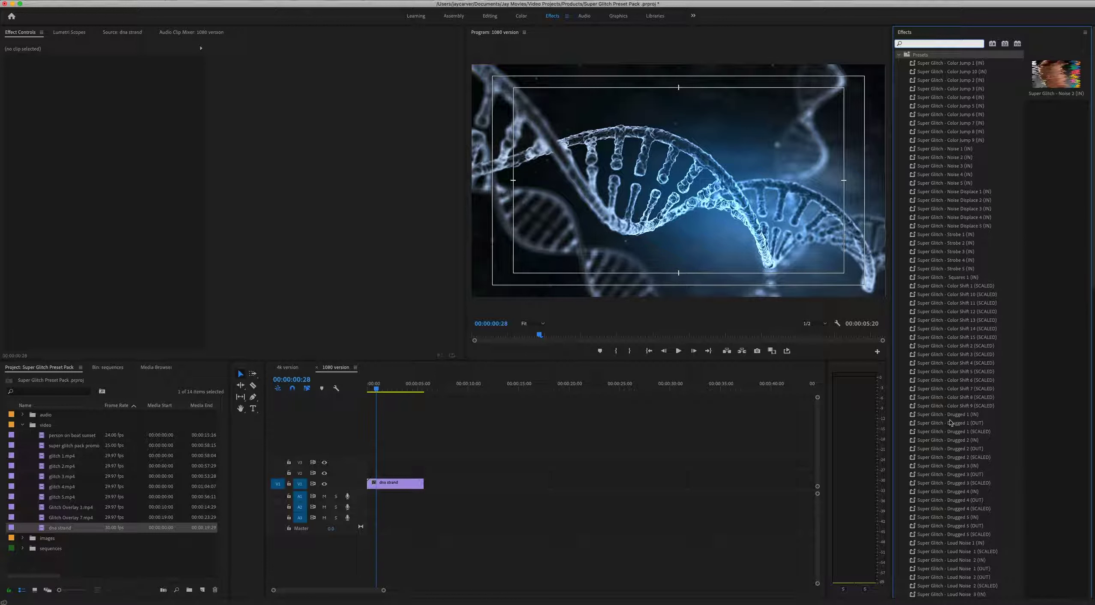
pyautogui.click(970, 64)
pyautogui.moveTo(975, 67); pyautogui.dragTo(915, 108)
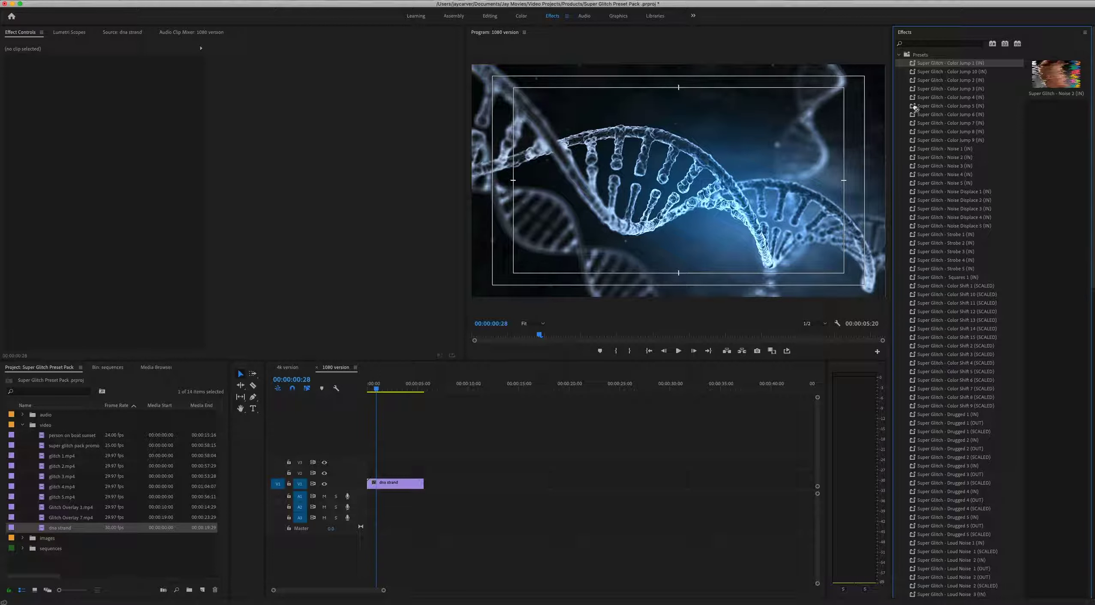
pyautogui.moveTo(644, 356); pyautogui.dragTo(389, 477)
pyautogui.click(378, 390)
pyautogui.moveTo(378, 390); pyautogui.dragTo(368, 391)
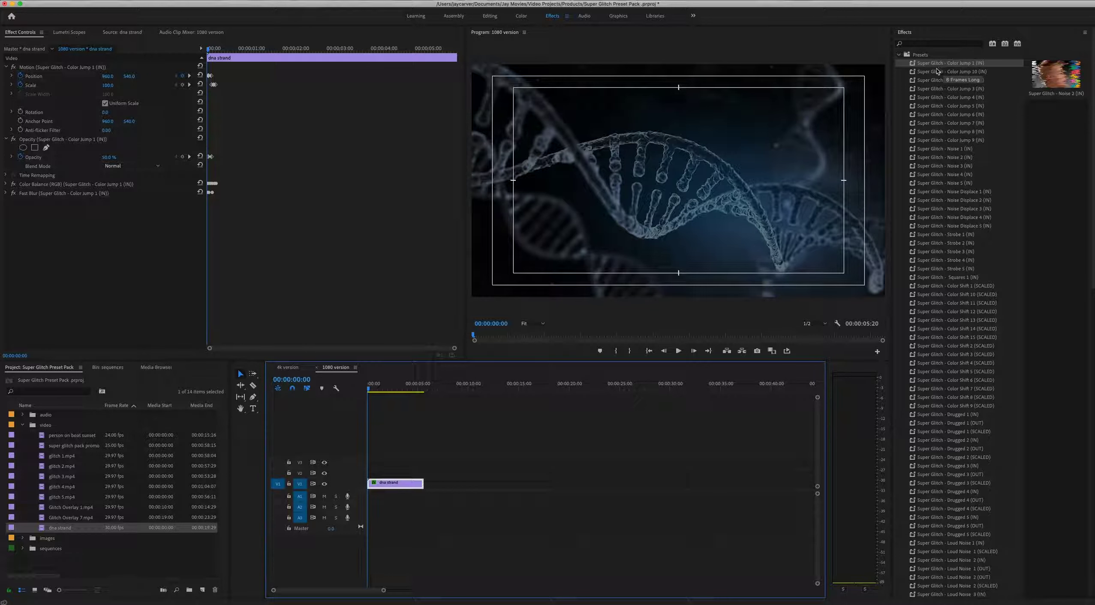
pyautogui.click(370, 390)
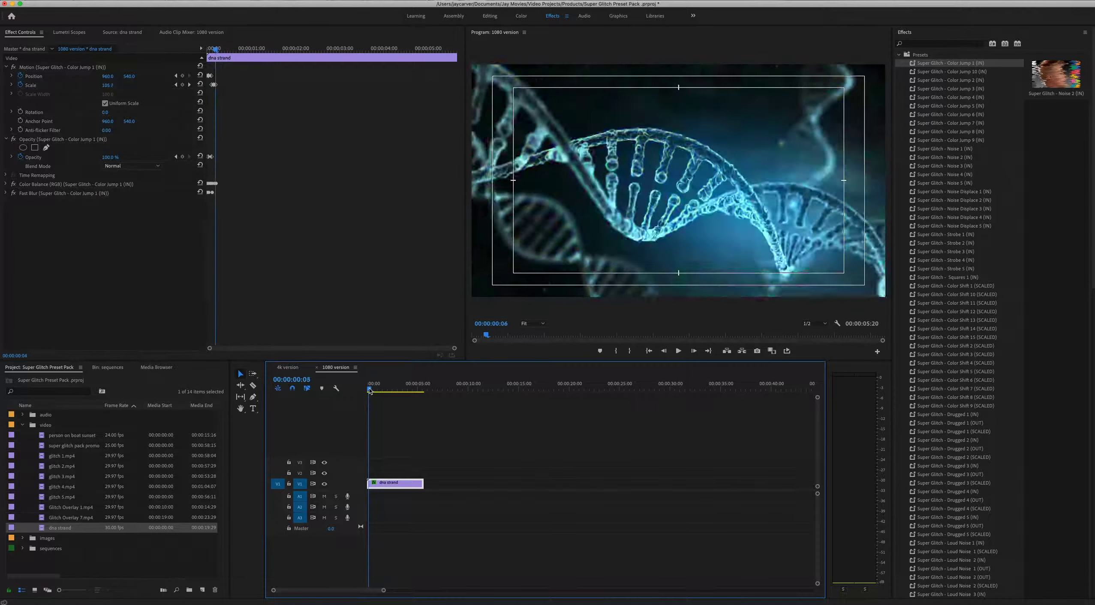
pyautogui.press('space')
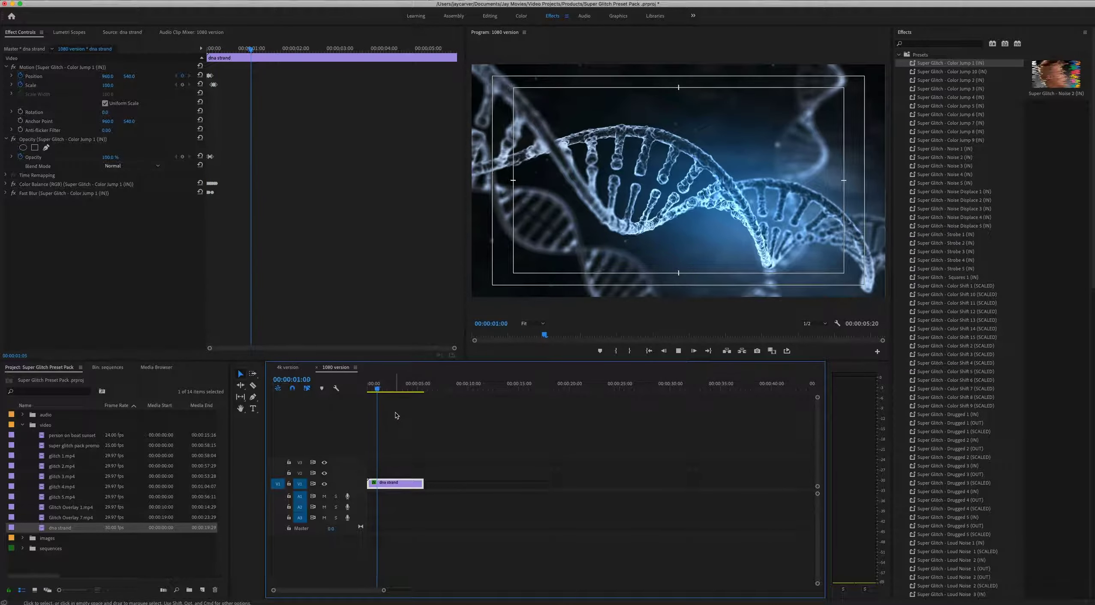
pyautogui.press('space')
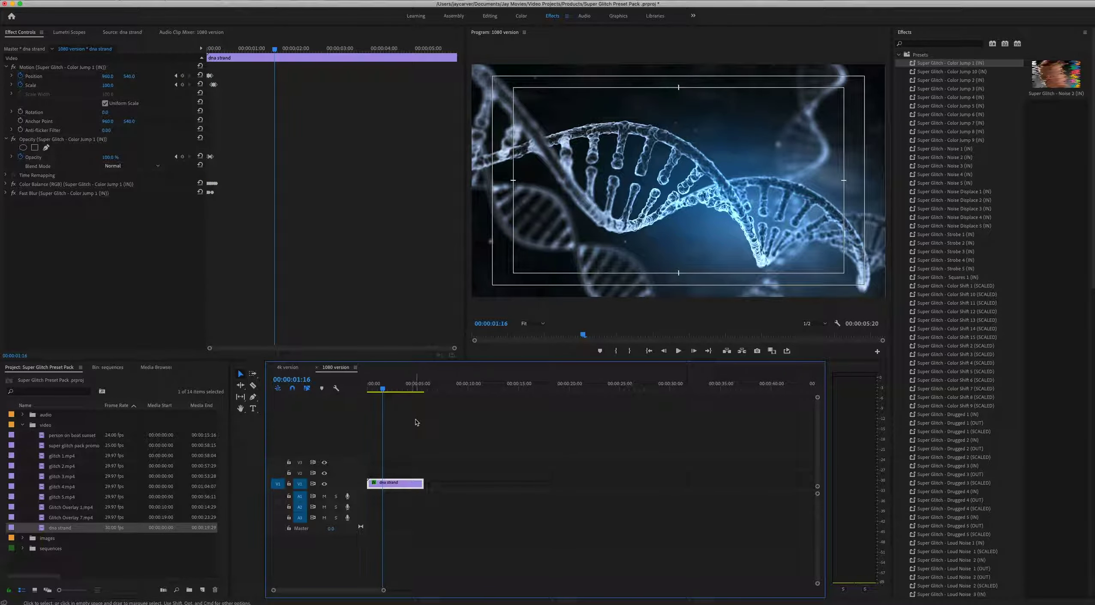
pyautogui.press('super+z')
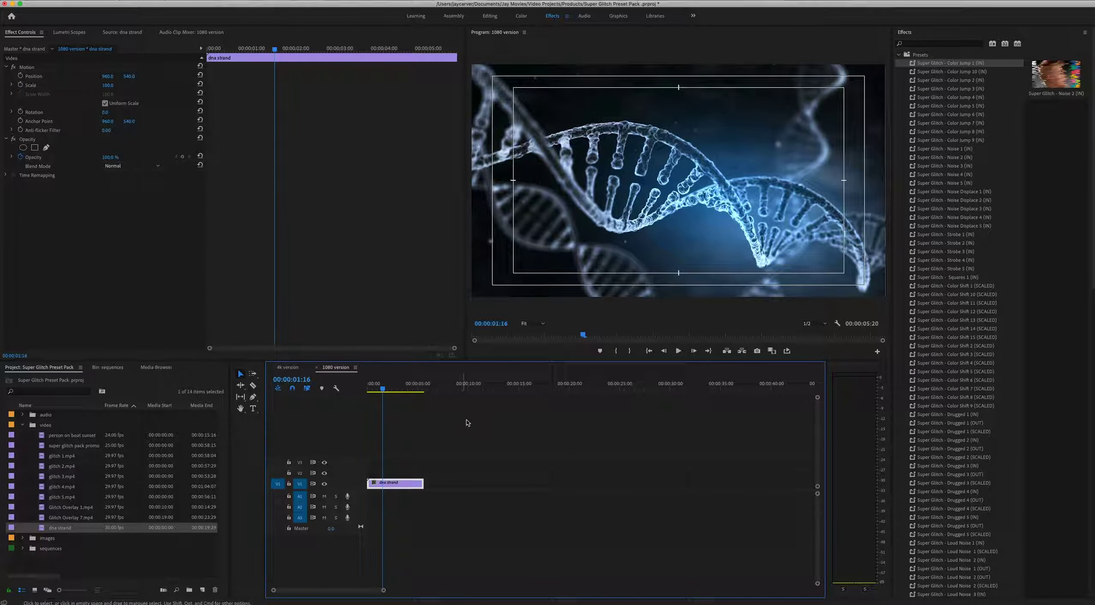
# Step: Try the Super Glitch - Color Shift 1 (SCALED) preset on the dna strand clip, playing it from the start, and undo it
pyautogui.click(983, 288)
pyautogui.moveTo(985, 289); pyautogui.dragTo(396, 483)
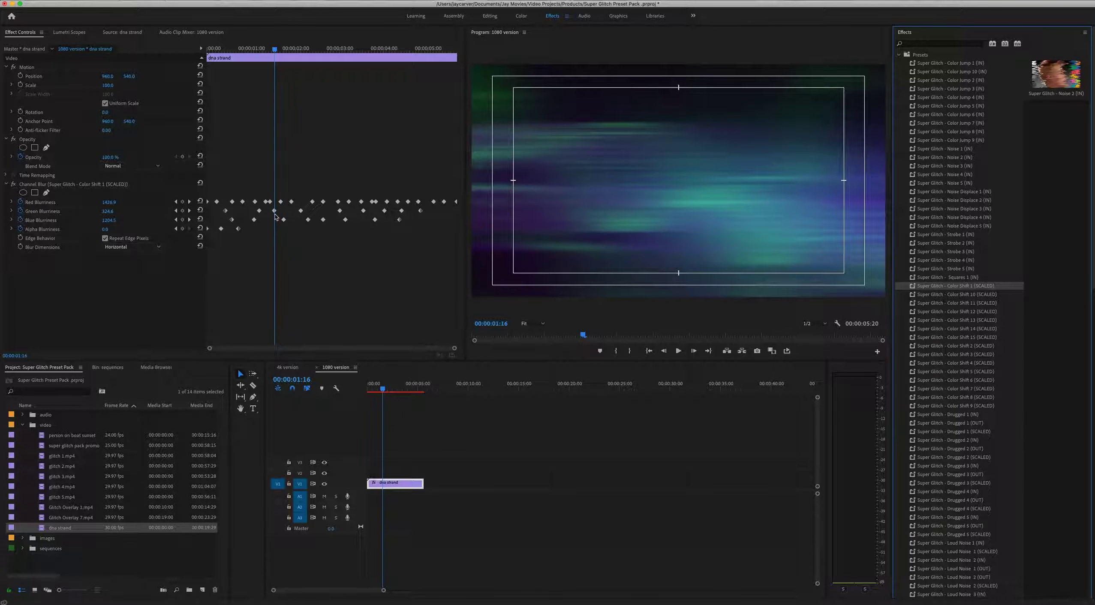
pyautogui.click(382, 392)
pyautogui.press('Home')
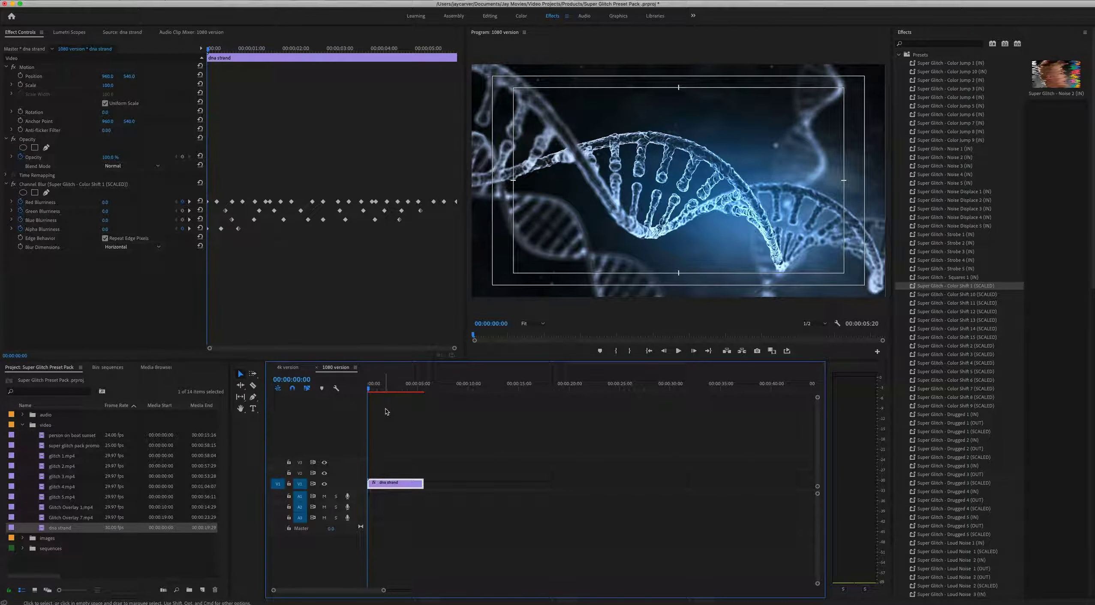
pyautogui.press('space')
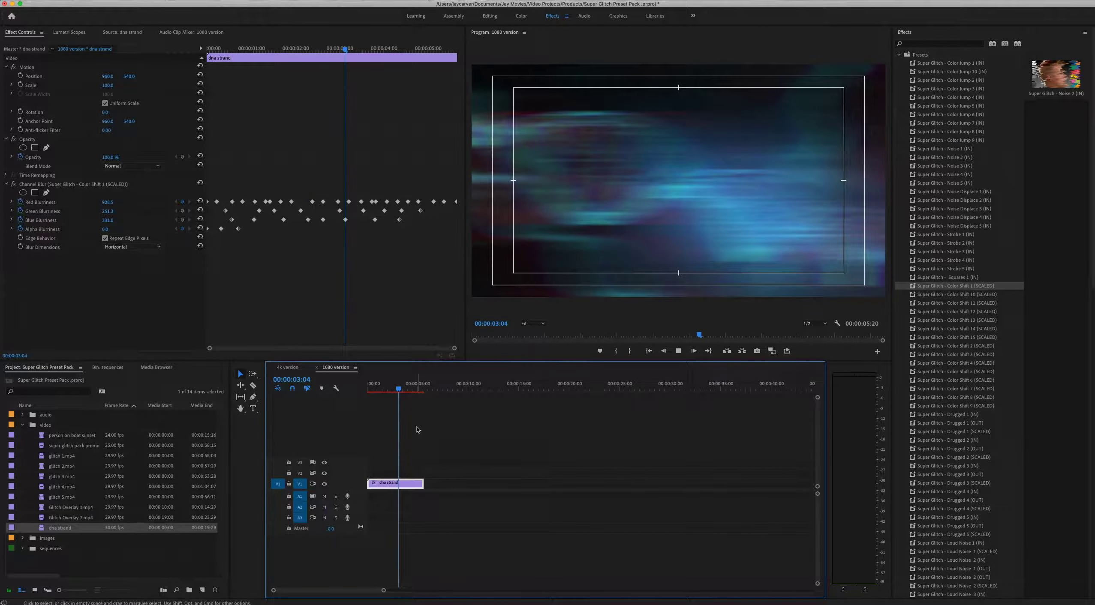
pyautogui.press('space')
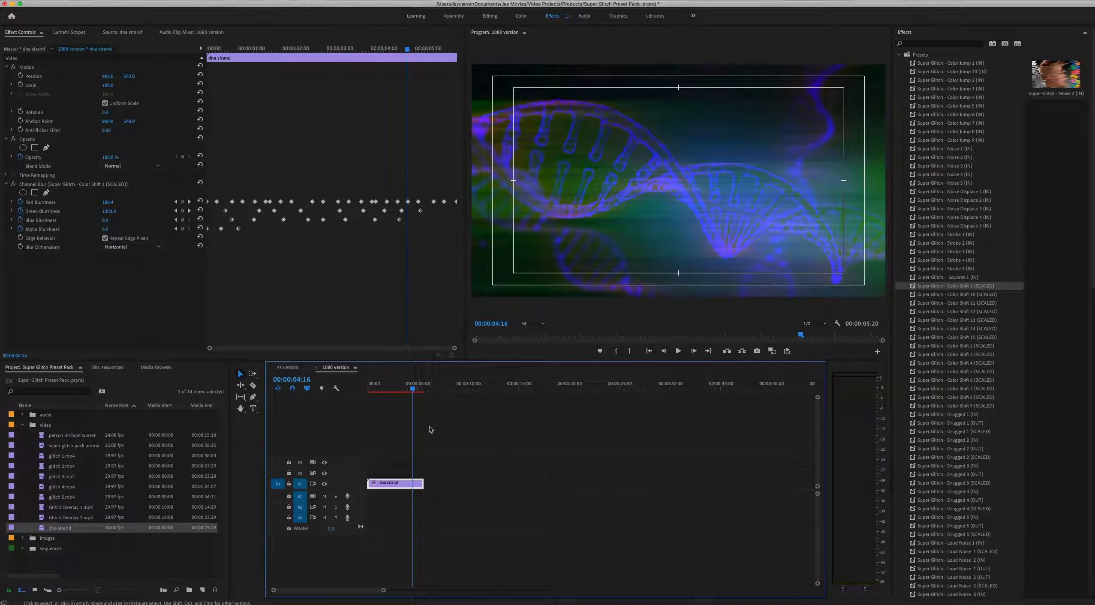
pyautogui.press('super+z')
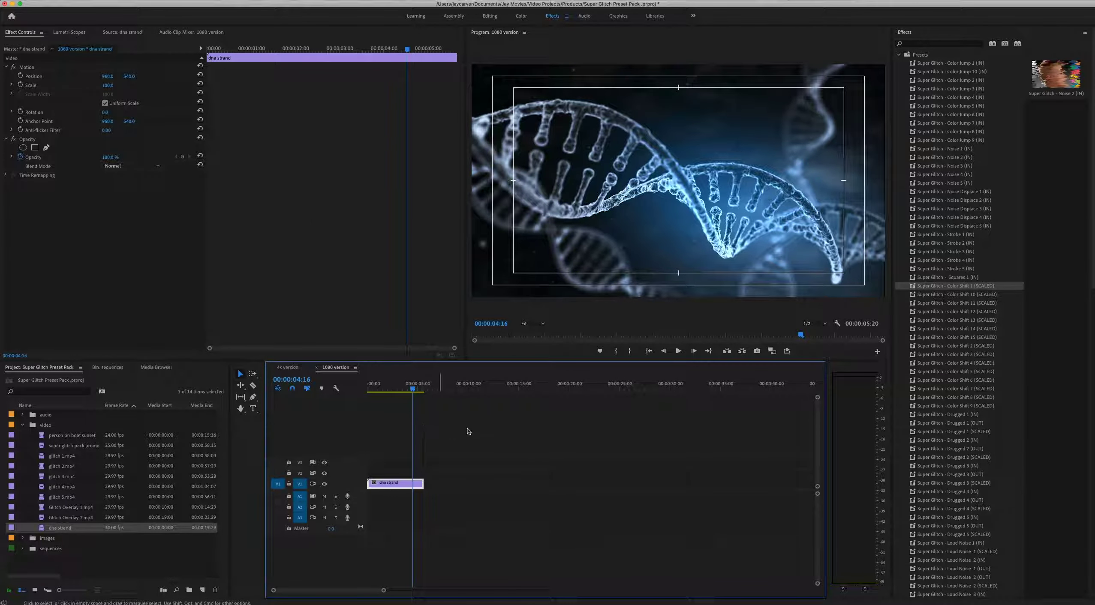
# Step: Try the Super Glitch - Drugged 1 (OUT) preset on the dna strand clip, playing the clip's end, and undo it
pyautogui.click(973, 425)
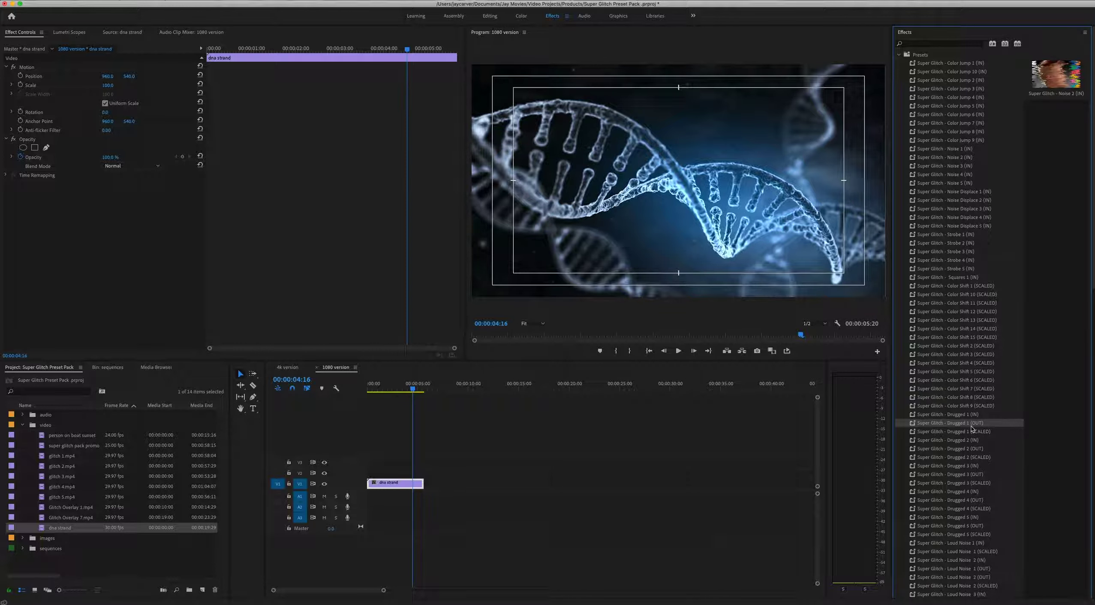
pyautogui.moveTo(955, 429); pyautogui.dragTo(406, 475)
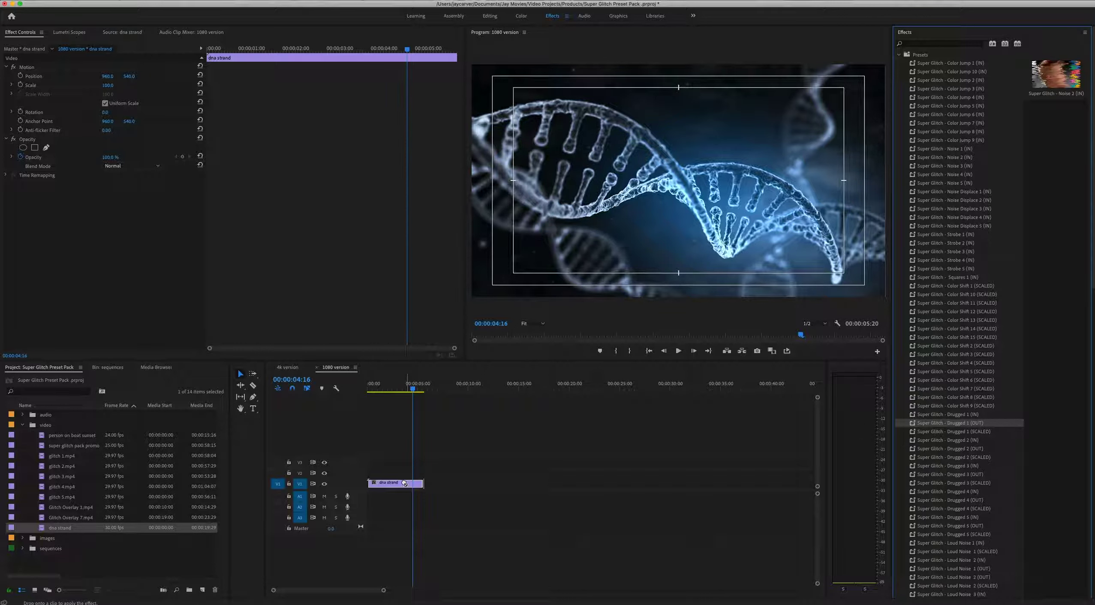
pyautogui.click(413, 394)
pyautogui.press('space')
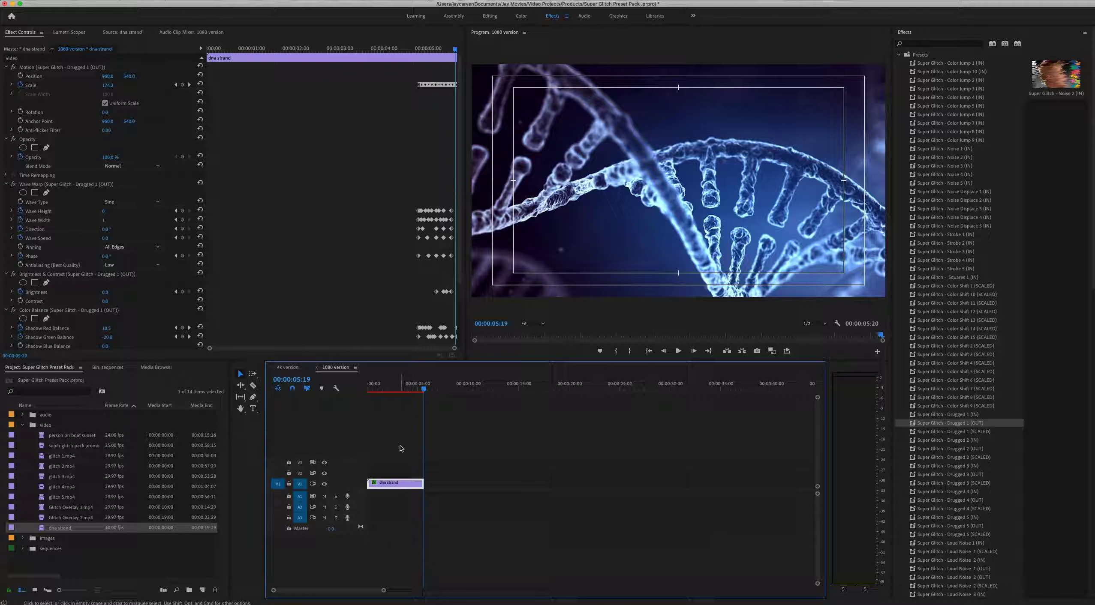
pyautogui.press('super+z')
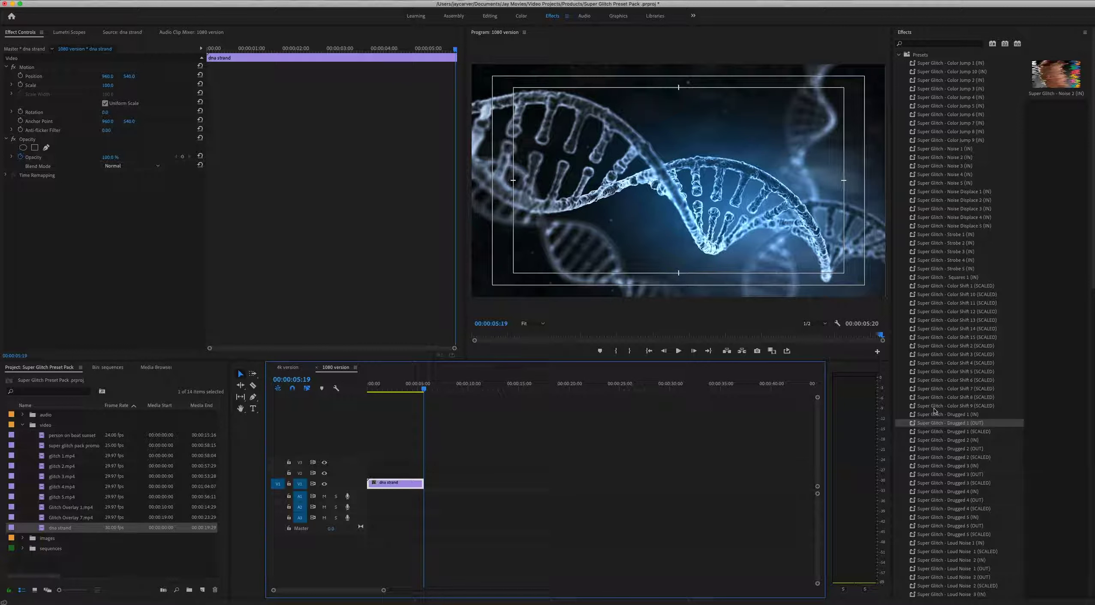
# Step: Apply the Super Glitch - Drugged 1 (IN) preset to the dna strand clip and play its opening
pyautogui.click(959, 150)
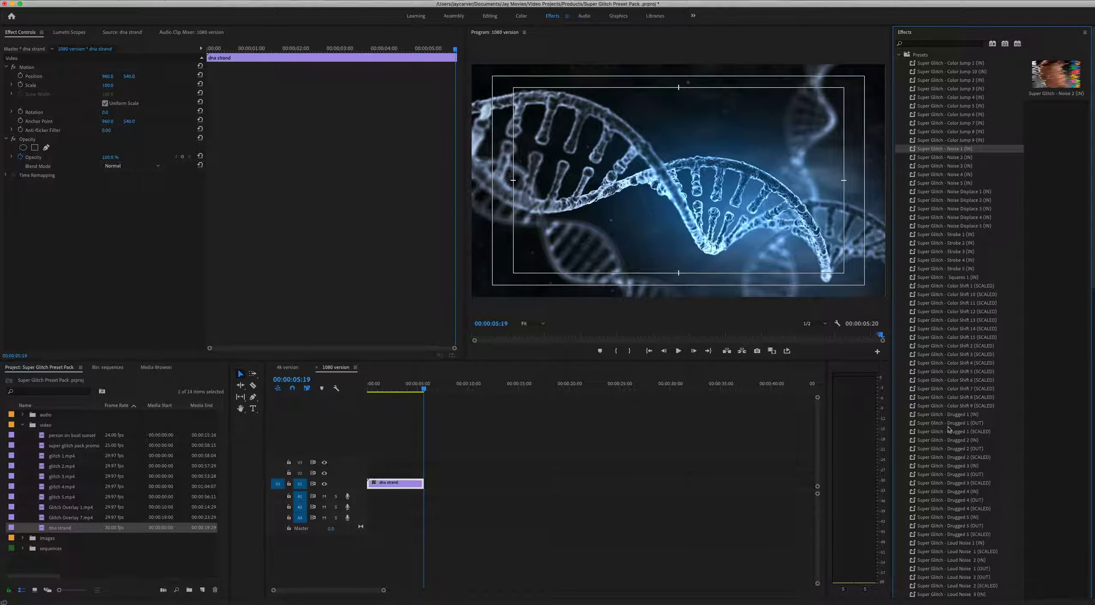
pyautogui.click(969, 416)
pyautogui.moveTo(968, 416); pyautogui.dragTo(397, 481)
pyautogui.click(369, 389)
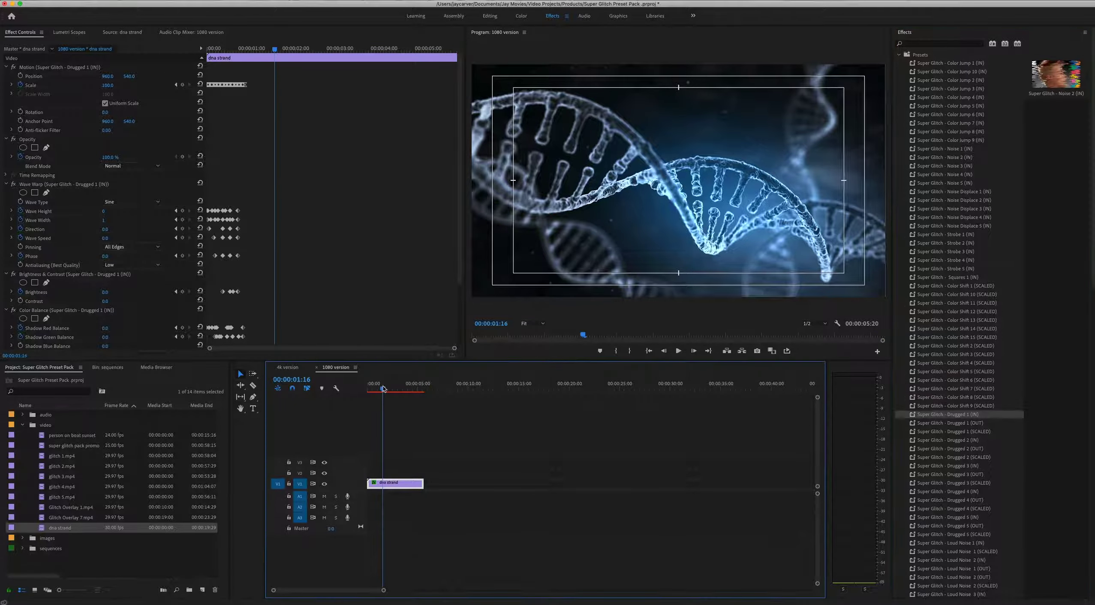
pyautogui.press('space')
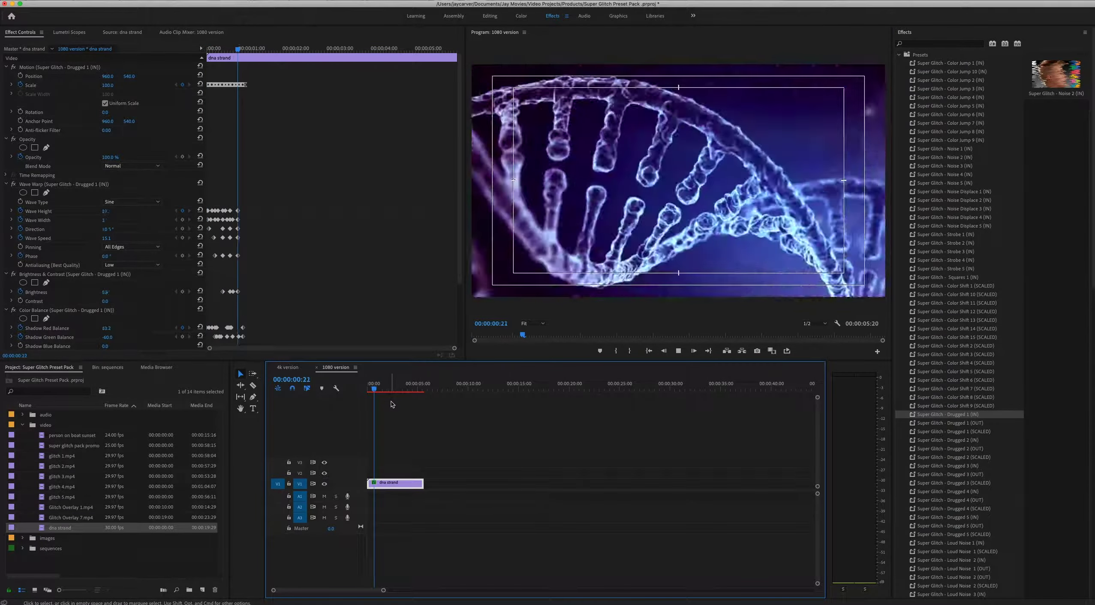
pyautogui.press('space')
pyautogui.moveTo(382, 392); pyautogui.dragTo(368, 393)
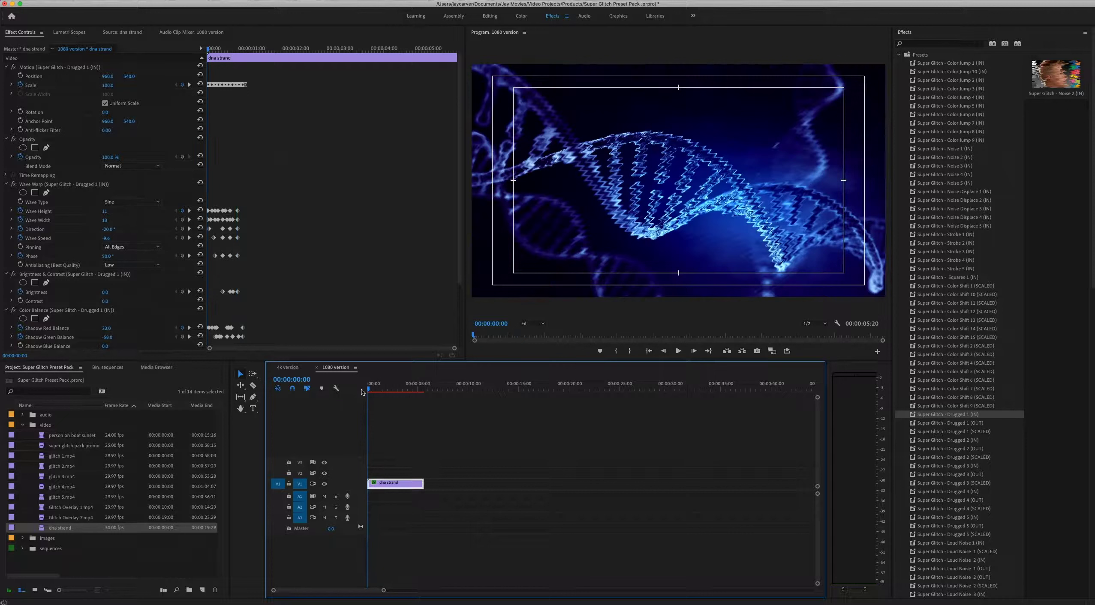
# Step: Try adding the Super Glitch - Drugged 2 (IN) preset to the dna strand clip, playing its opening, and undo the addition
pyautogui.click(945, 440)
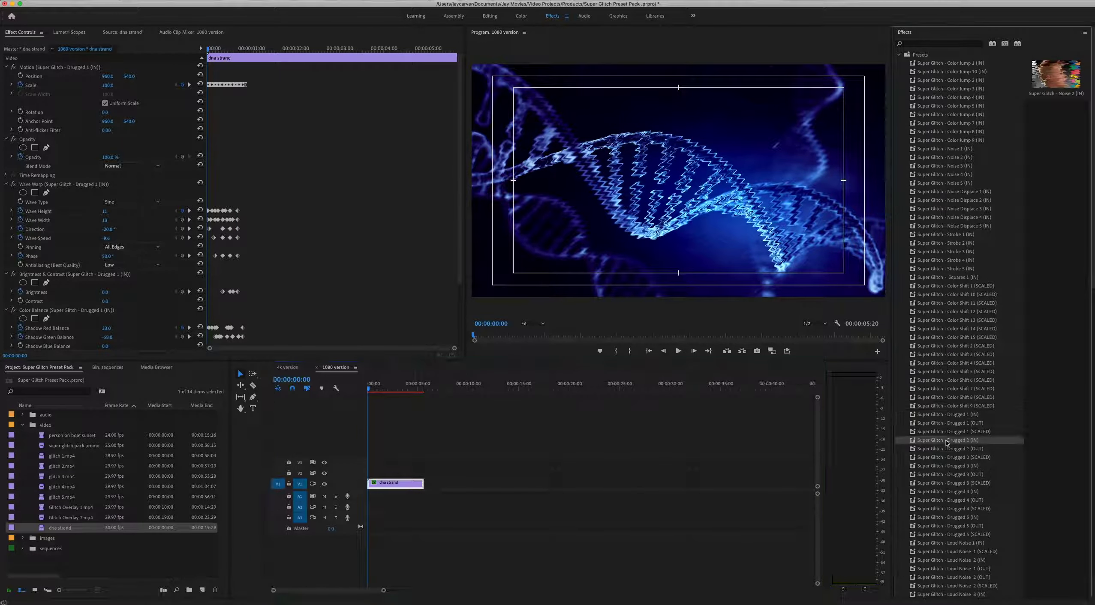
pyautogui.moveTo(959, 444); pyautogui.dragTo(383, 482)
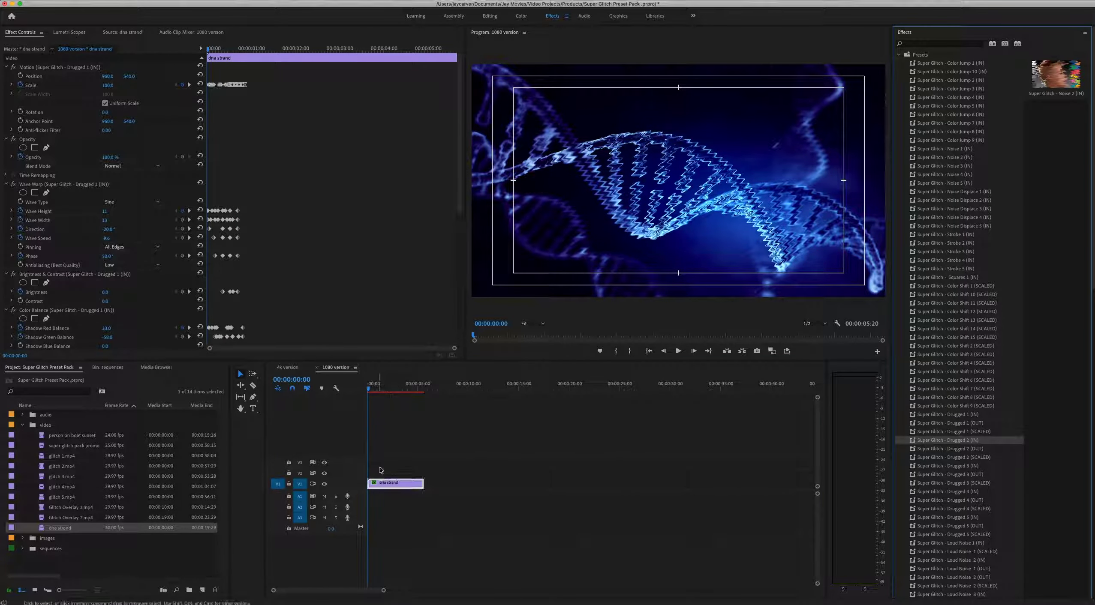
pyautogui.click(372, 389)
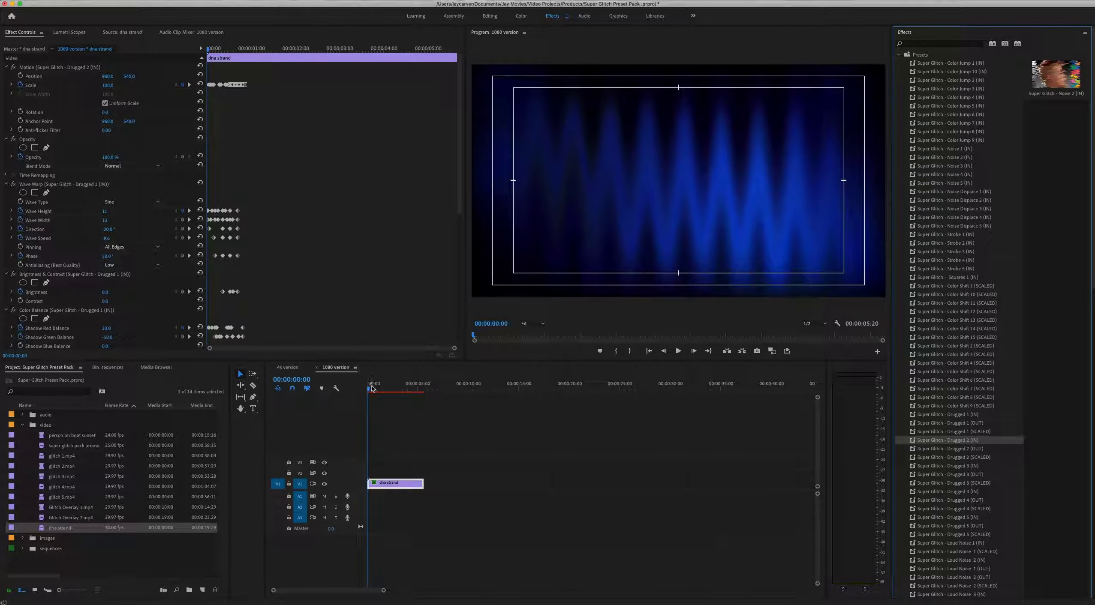
pyautogui.press('space')
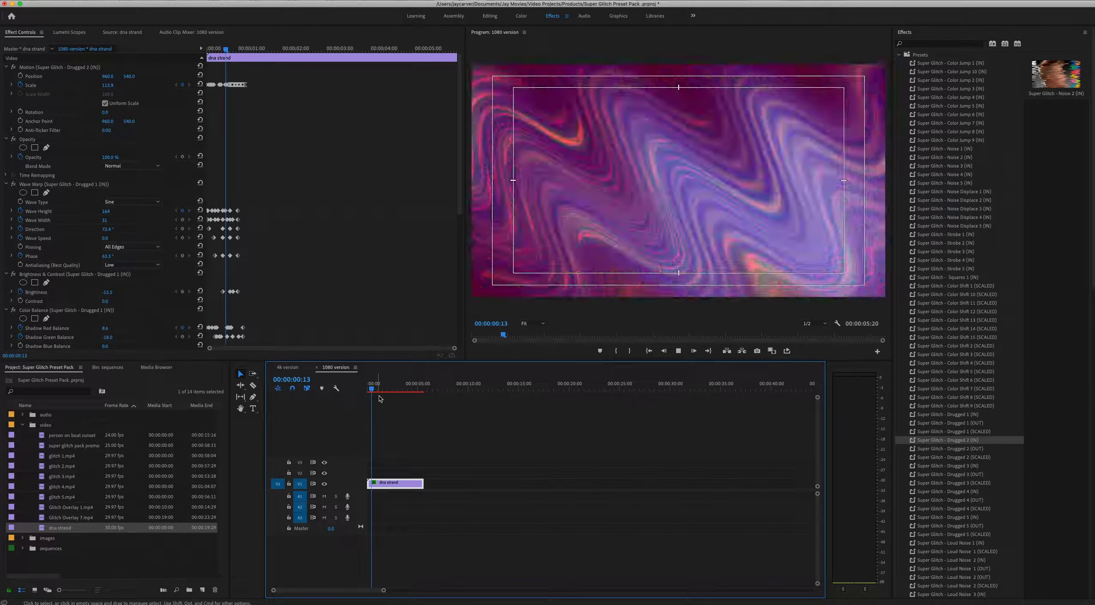
pyautogui.press('space')
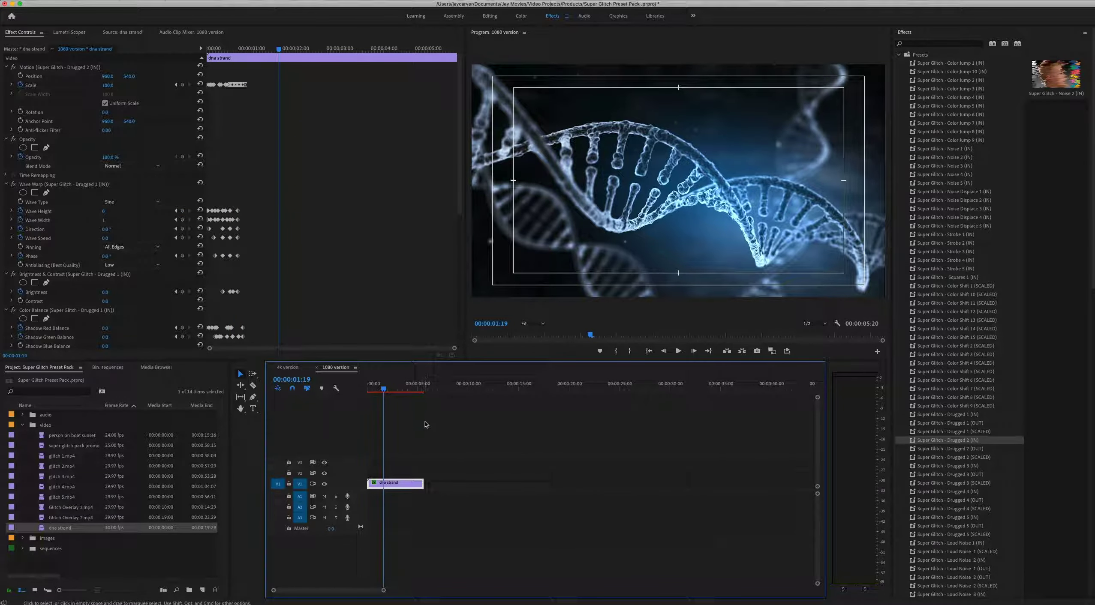
pyautogui.press('super+z')
# Step: Try Glitch Overlay 1.mp4 on track V2 after the dna strand clip, play it, and undo back to the clip without effects
pyautogui.click(59, 509)
pyautogui.moveTo(51, 511); pyautogui.dragTo(431, 475)
pyautogui.click(429, 388)
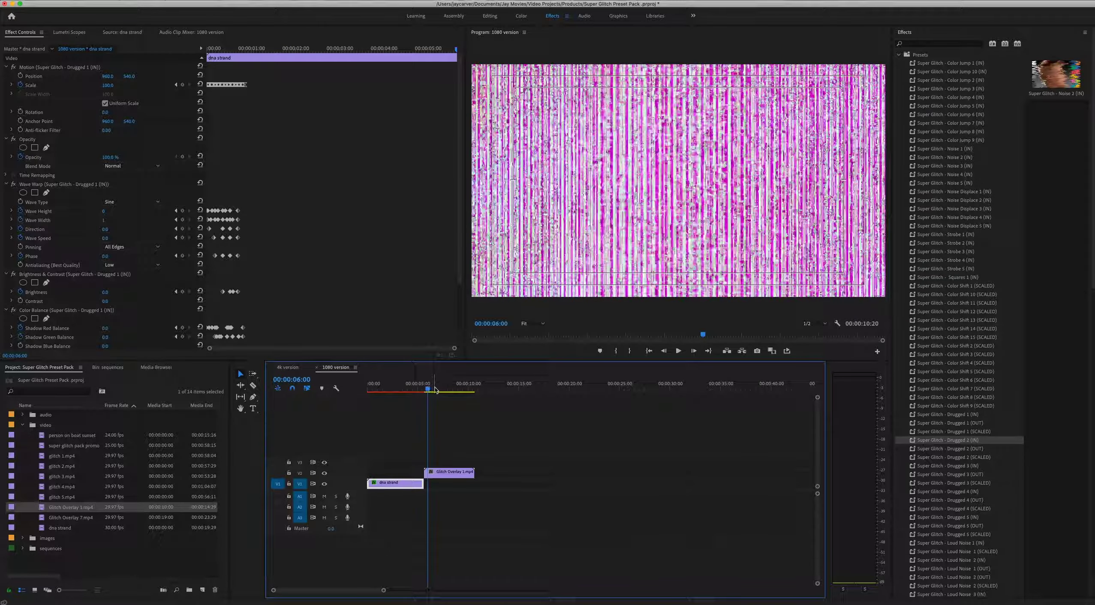
pyautogui.press('space')
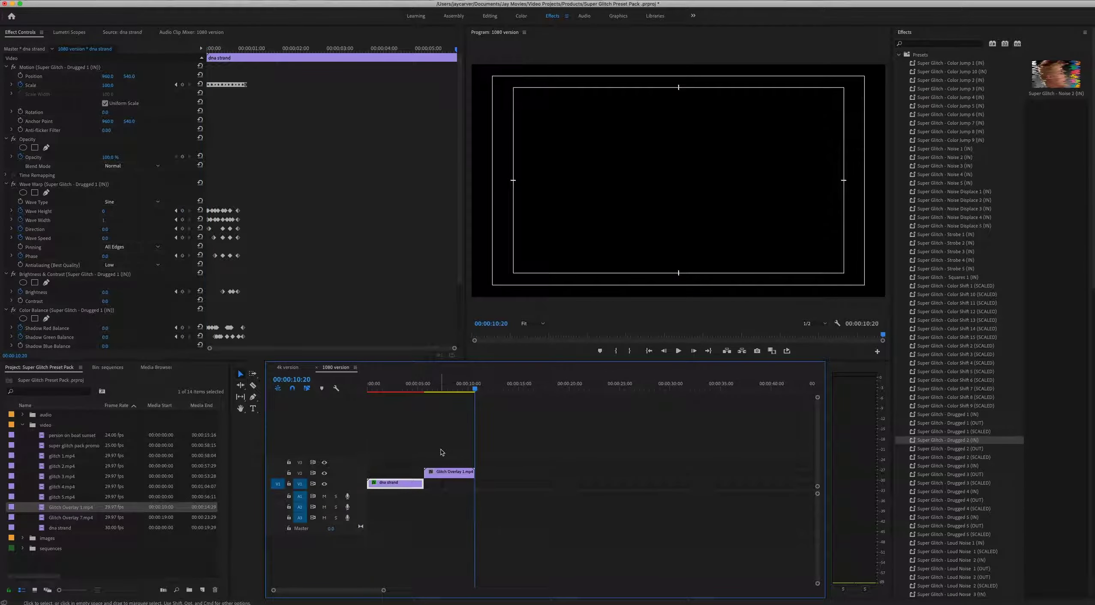
pyautogui.press('space')
pyautogui.press('space')
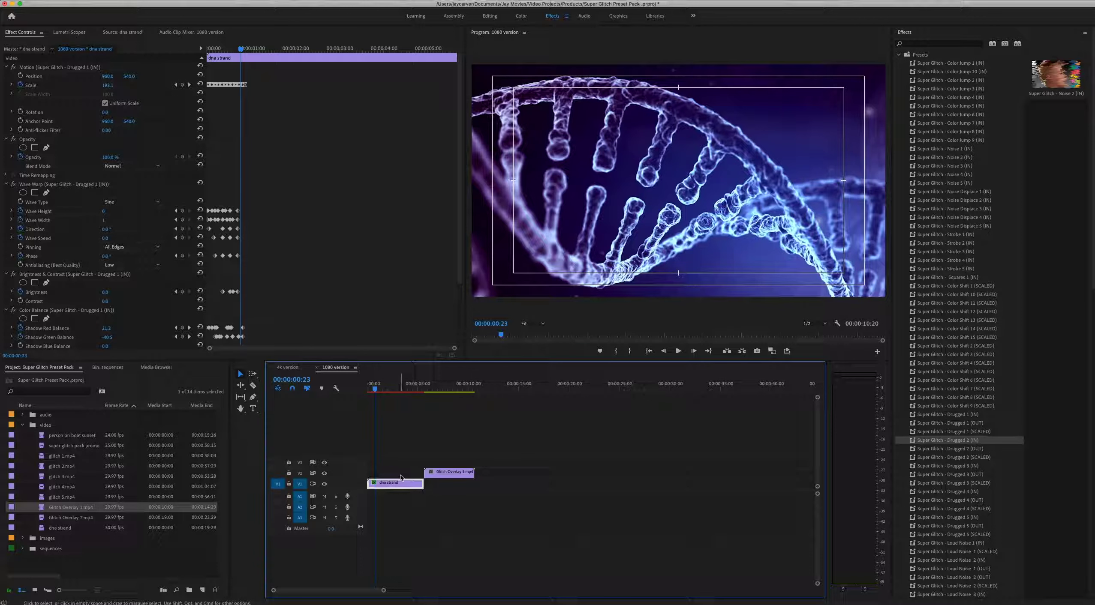
pyautogui.press('super+z')
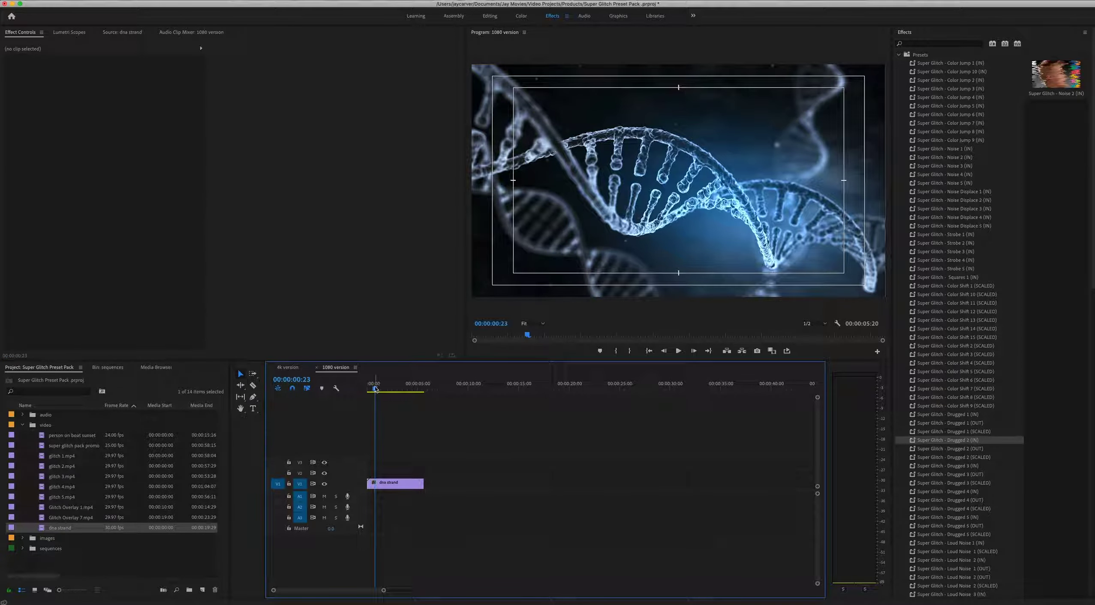
# Step: Duplicate the dna strand clip onto track V2, directly above the original at the sequence start
pyautogui.click(388, 484)
pyautogui.press('Home')
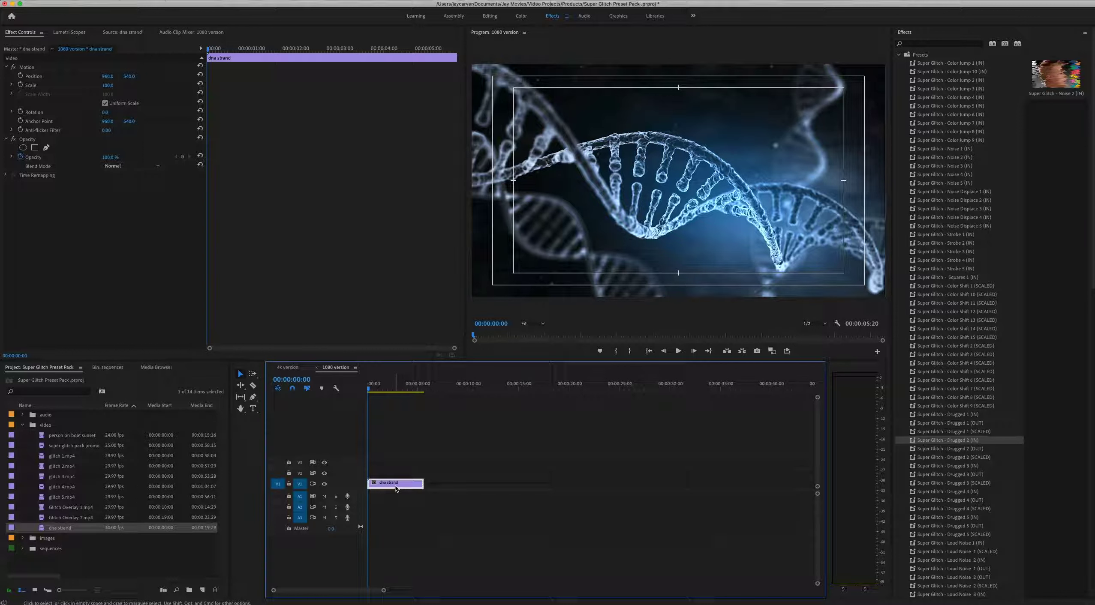
pyautogui.moveTo(399, 487); pyautogui.dragTo(403, 476)
# Step: Place Glitch Overlay 1.mp4 on track V3 at the sequence start, above both dna strand clips
pyautogui.click(387, 389)
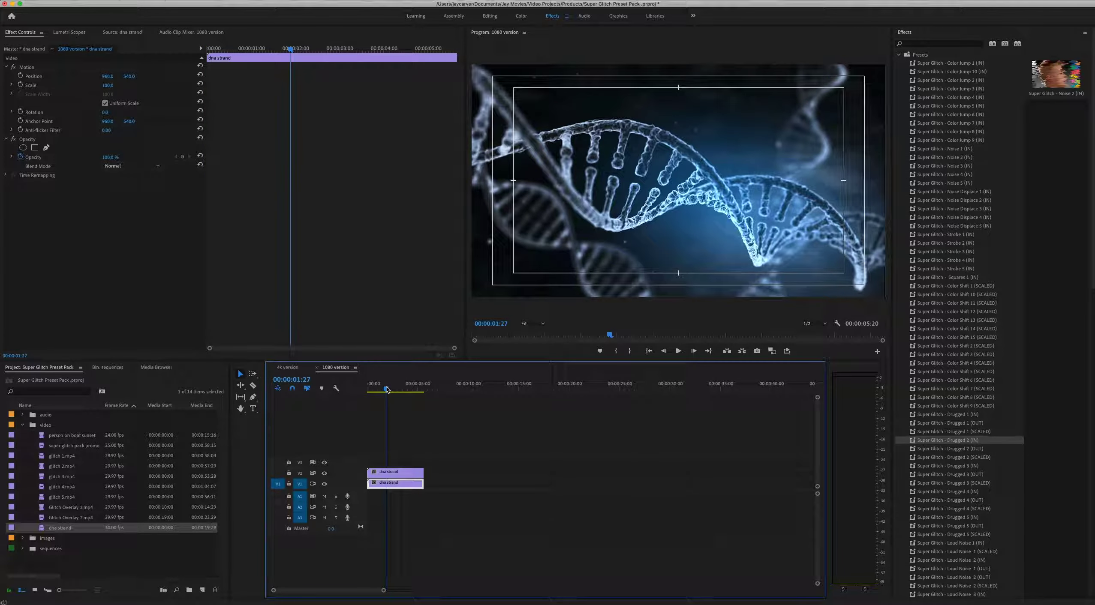
pyautogui.click(71, 508)
pyautogui.moveTo(65, 510); pyautogui.dragTo(368, 466)
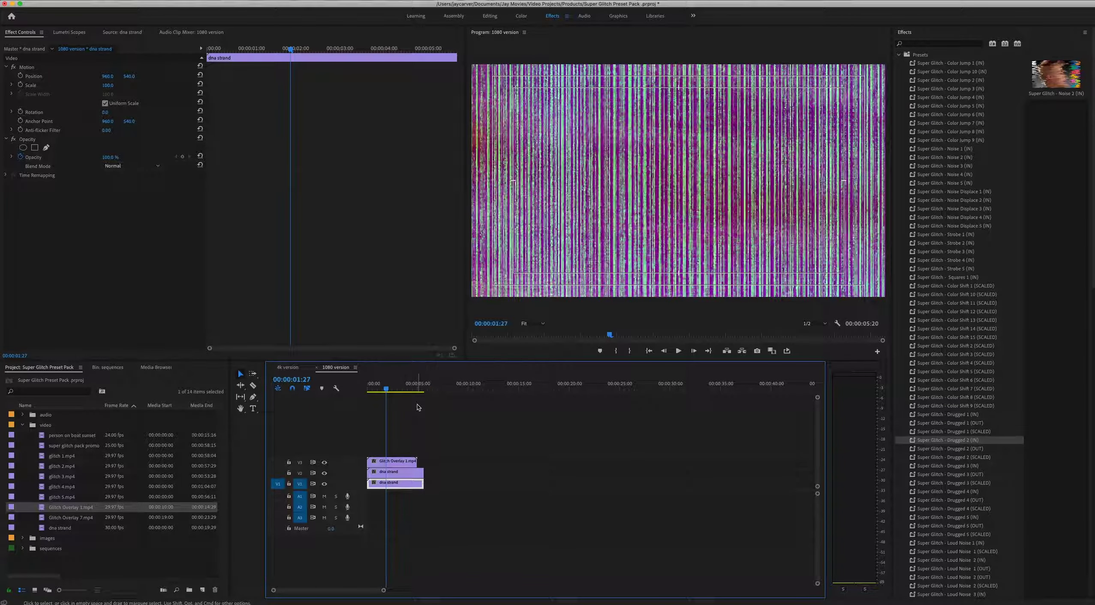
# Step: Trim the ends of both dna strand clips to match the end of the Glitch Overlay 1.mp4 clip
pyautogui.click(413, 473)
pyautogui.click(407, 489)
pyautogui.keyDown('shift'); pyautogui.click(405, 475); pyautogui.keyUp('shift')
pyautogui.moveTo(424, 475); pyautogui.dragTo(416, 446)
pyautogui.click(404, 432)
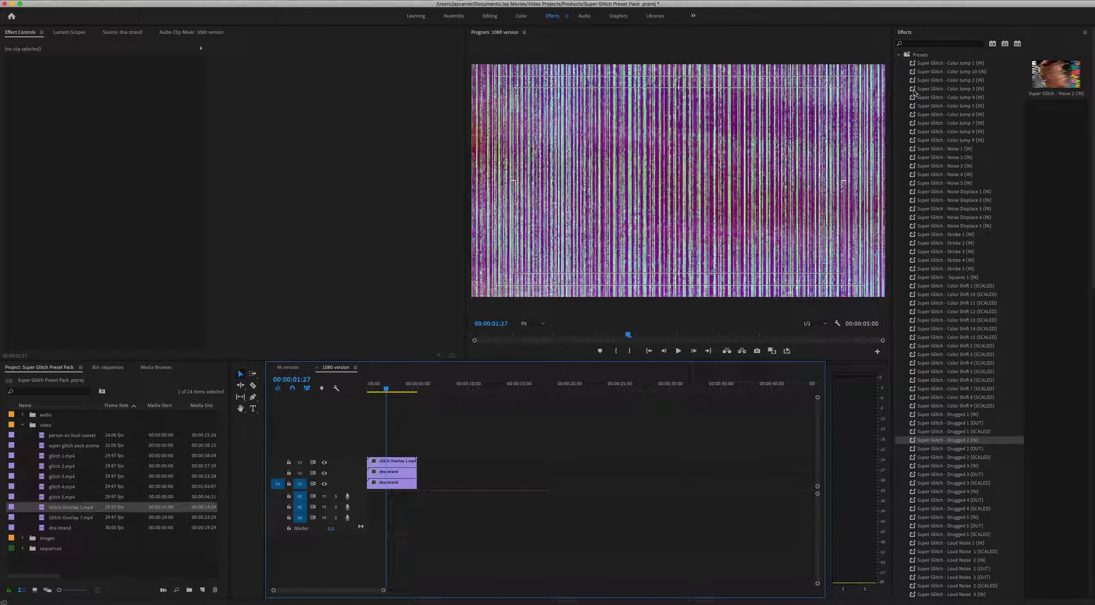
# Step: Find the Track Matte Key effect and apply it to the dna strand clip on track V2
pyautogui.click(899, 54)
pyautogui.click(922, 44)
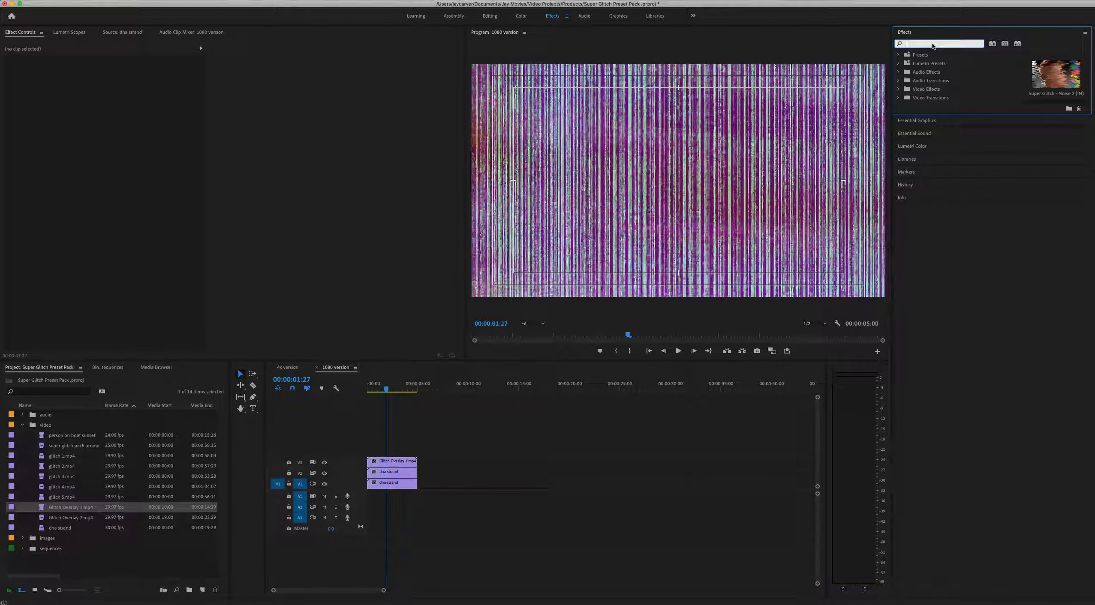
pyautogui.write('trac')
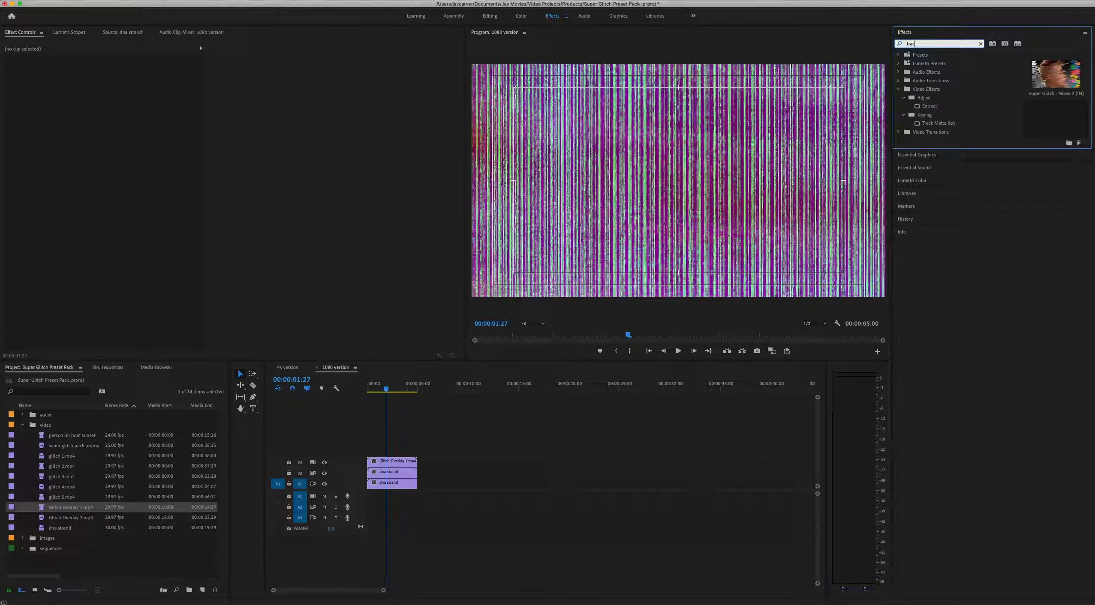
pyautogui.click(938, 123)
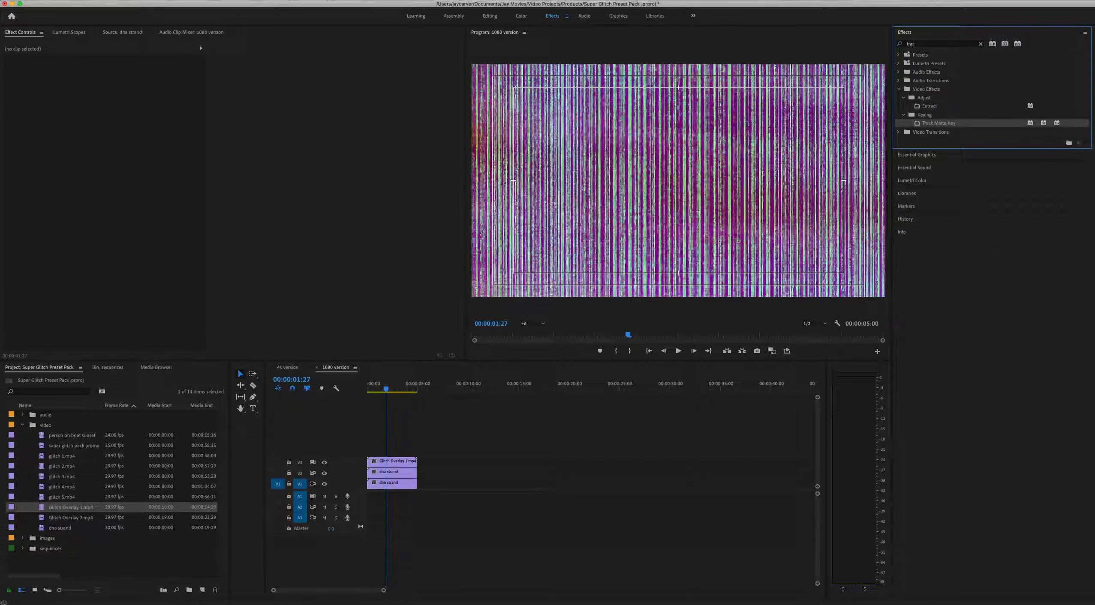
pyautogui.moveTo(939, 123); pyautogui.dragTo(394, 472)
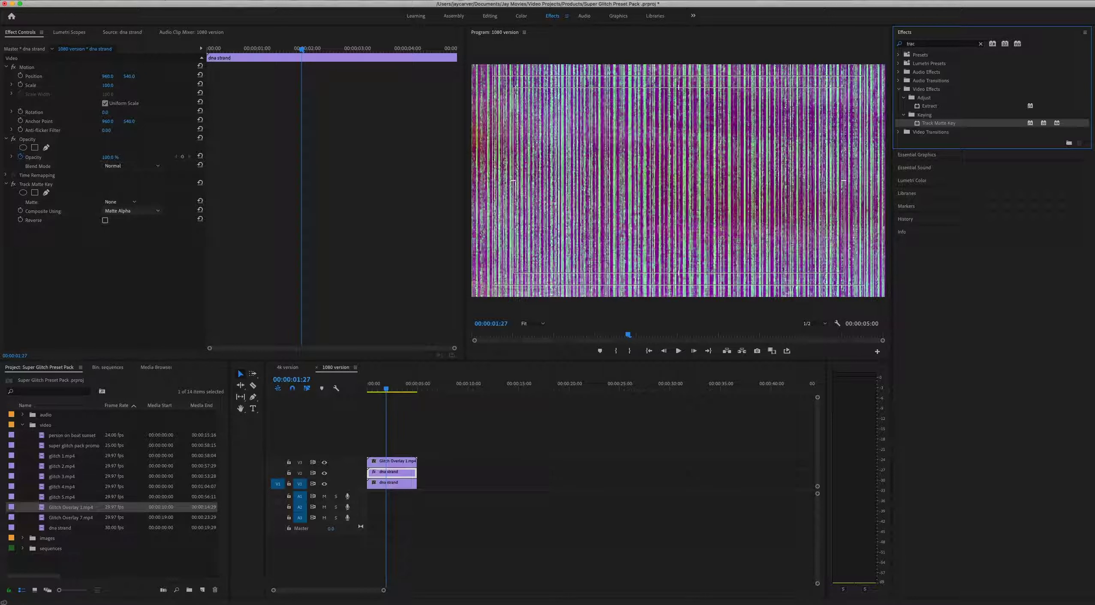
# Step: Set the Track Matte Key to composite using Matte Luma, with Video 3 as the matte
pyautogui.click(131, 210)
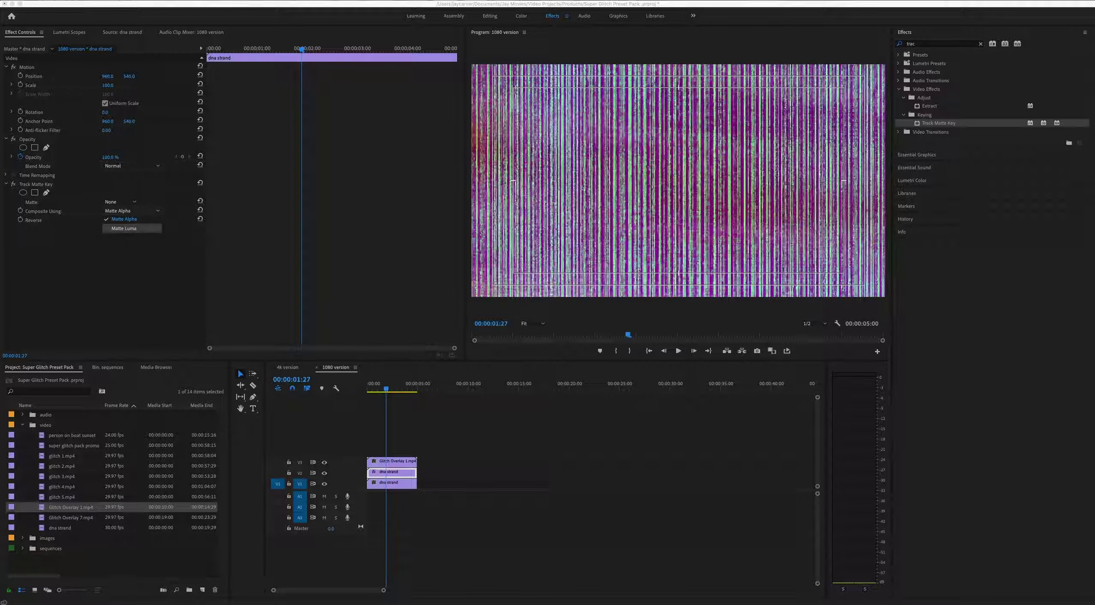
pyautogui.click(125, 228)
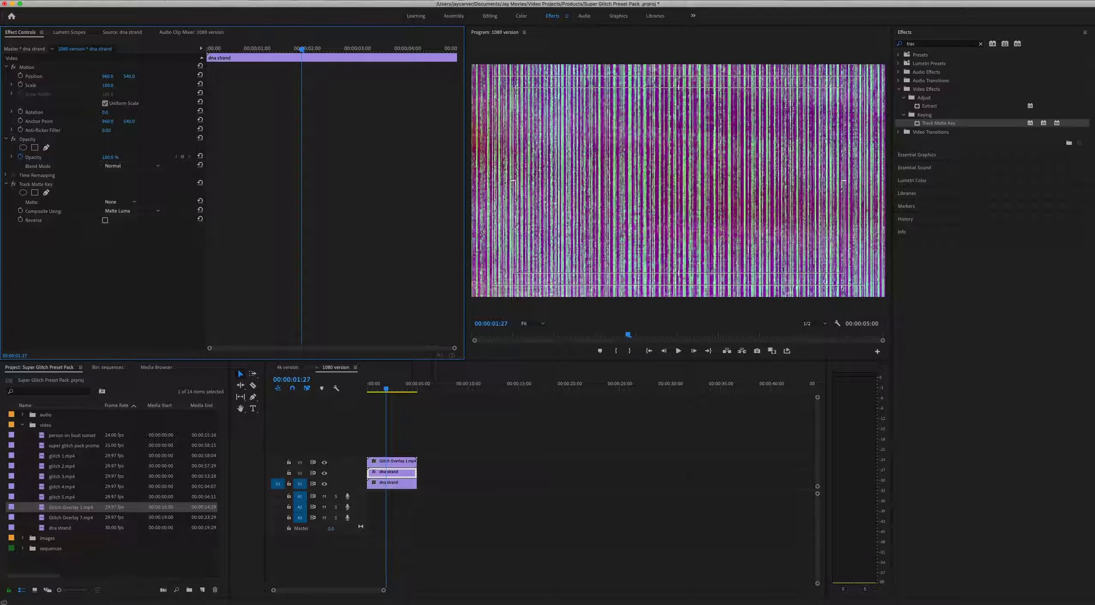
pyautogui.click(120, 202)
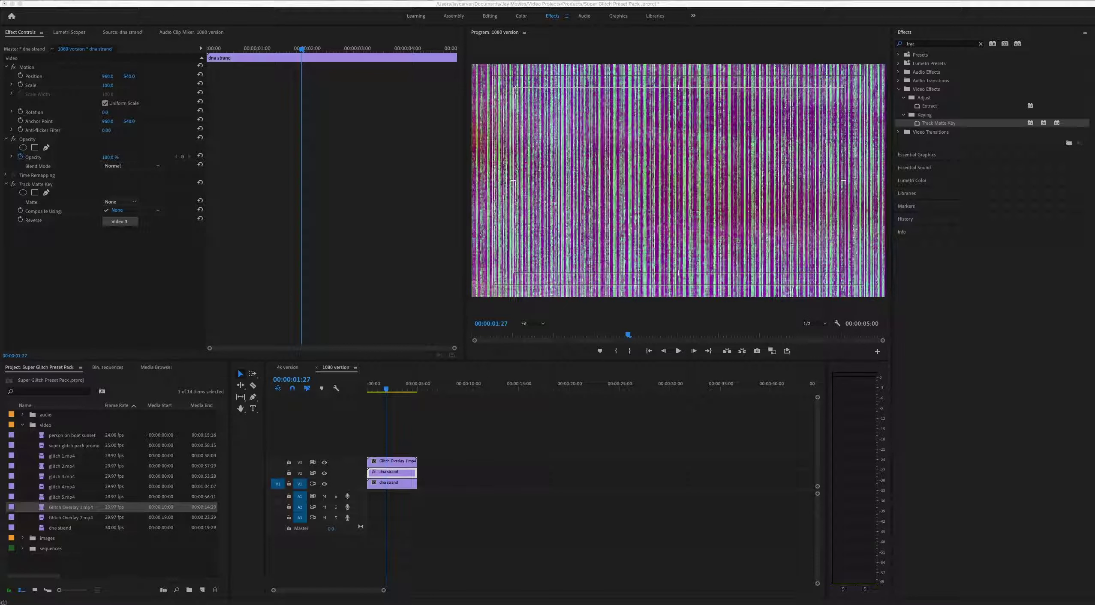
pyautogui.click(120, 221)
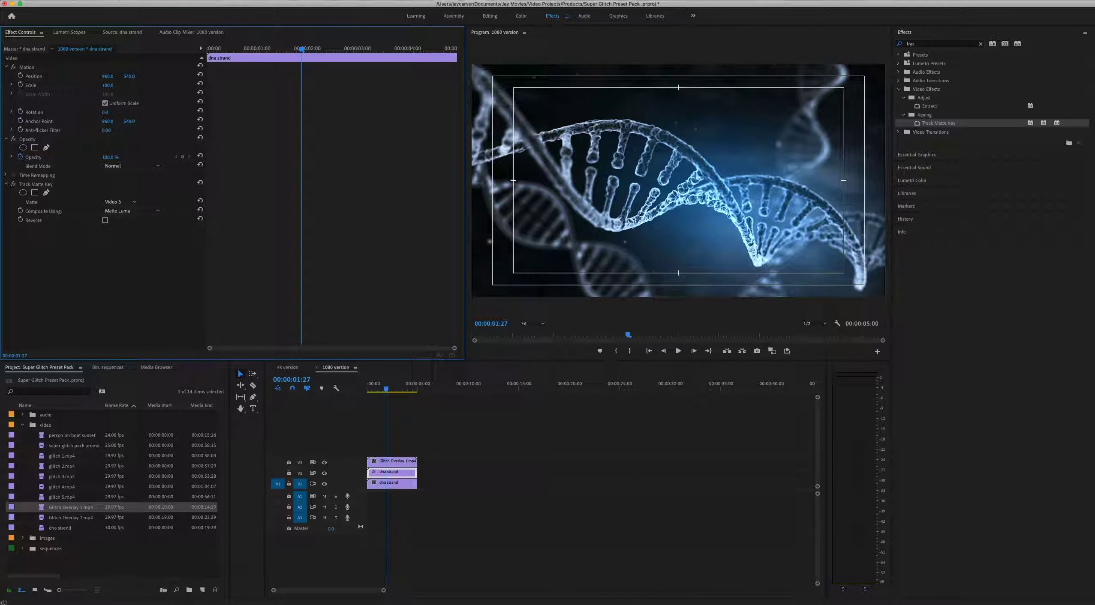
# Step: Scale the dna strand clip on track V2 up to 127 and play the sequence from the start
pyautogui.moveTo(108, 85); pyautogui.dragTo(118, 85)
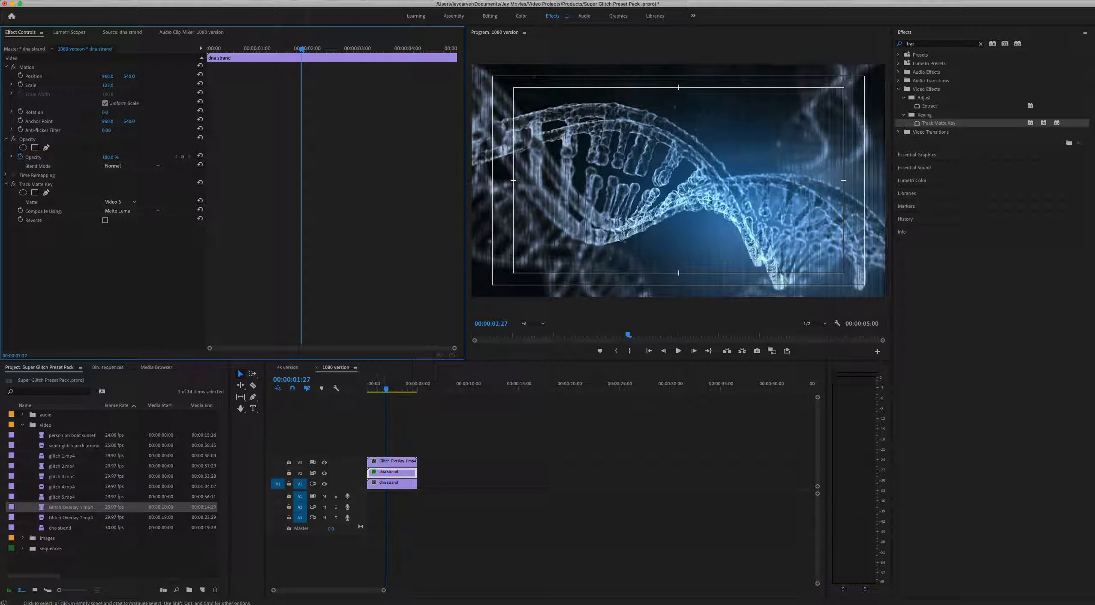
pyautogui.press('Home')
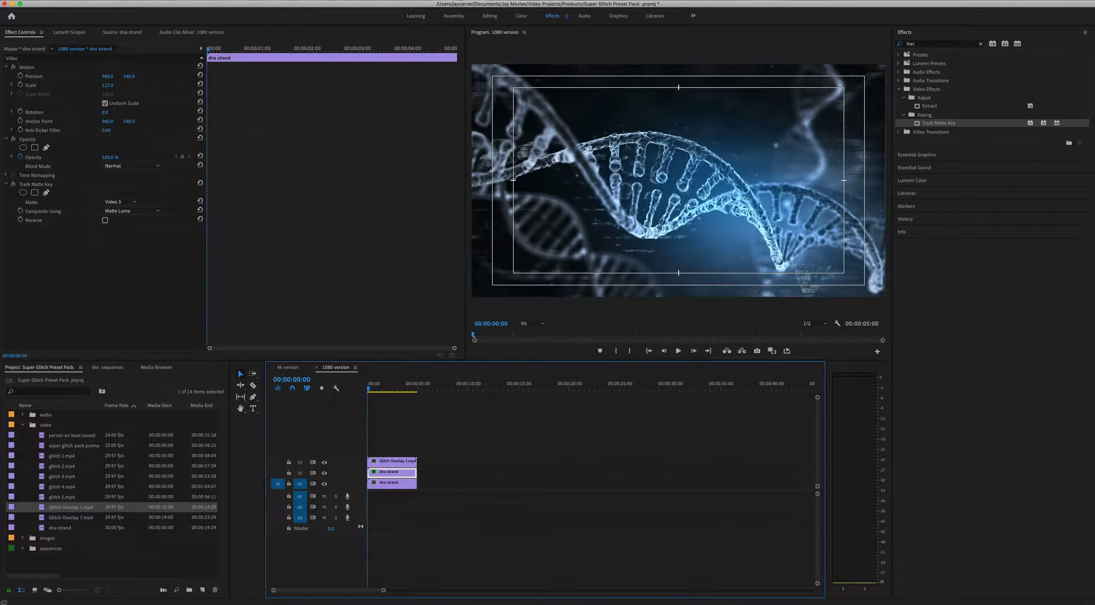
pyautogui.press('space')
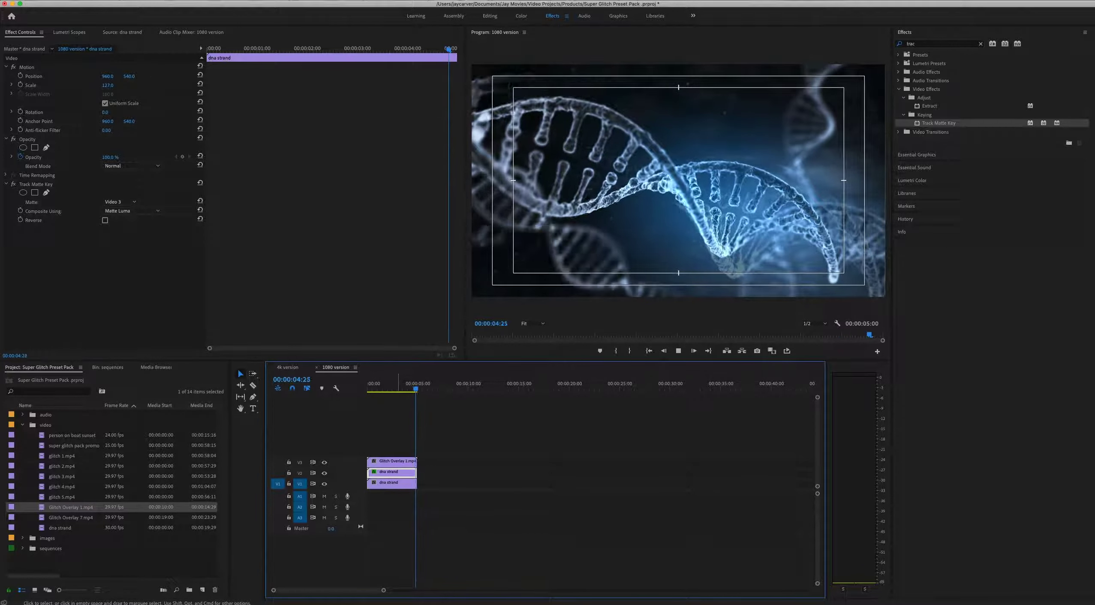
pyautogui.press('space')
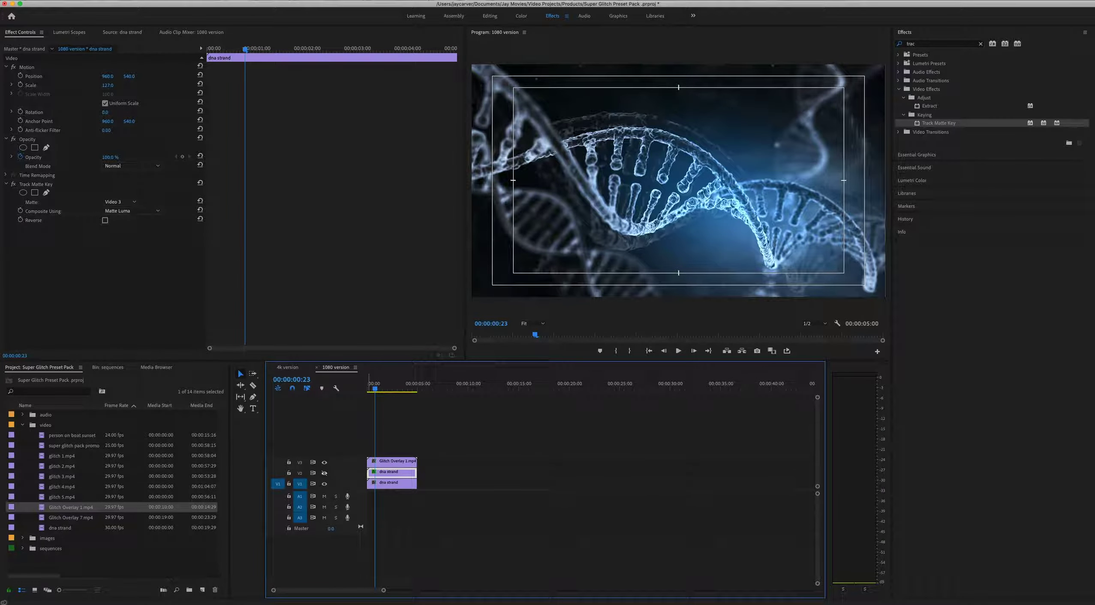
# Step: Compare playback from the sequence start with tracks V2 and V3 hidden and with both shown again
pyautogui.click(324, 463)
pyautogui.press('Home')
pyautogui.press('space')
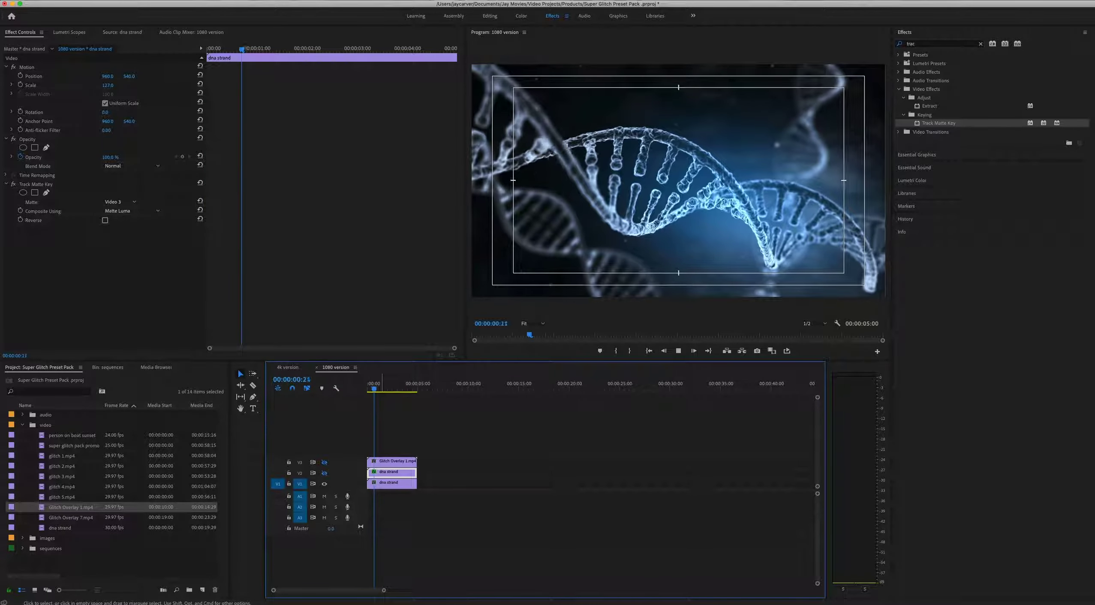
pyautogui.press('space')
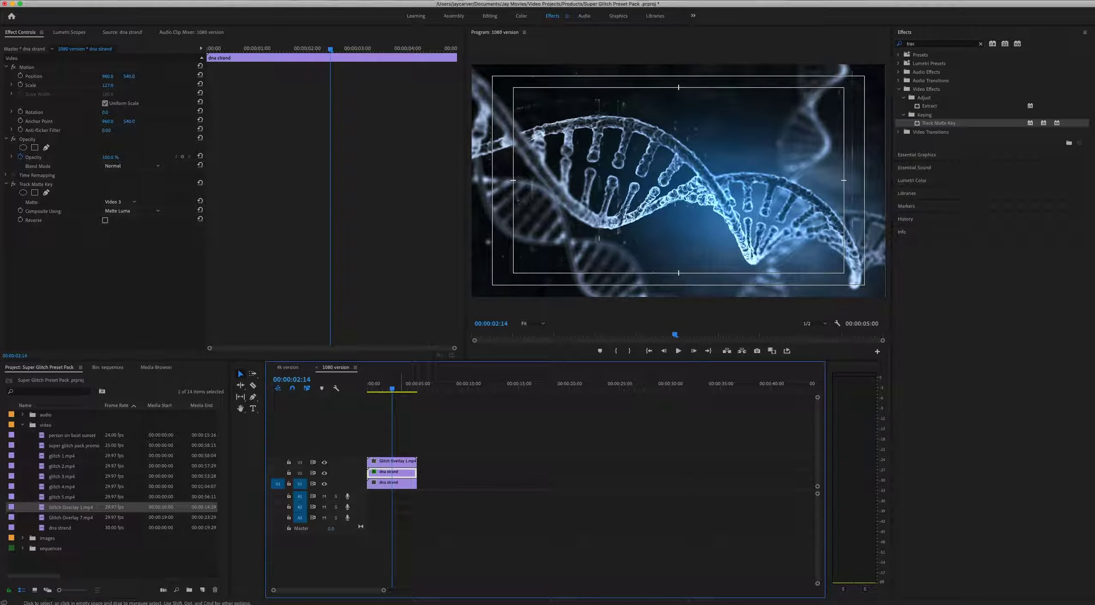
pyautogui.press('Home')
pyautogui.press('space')
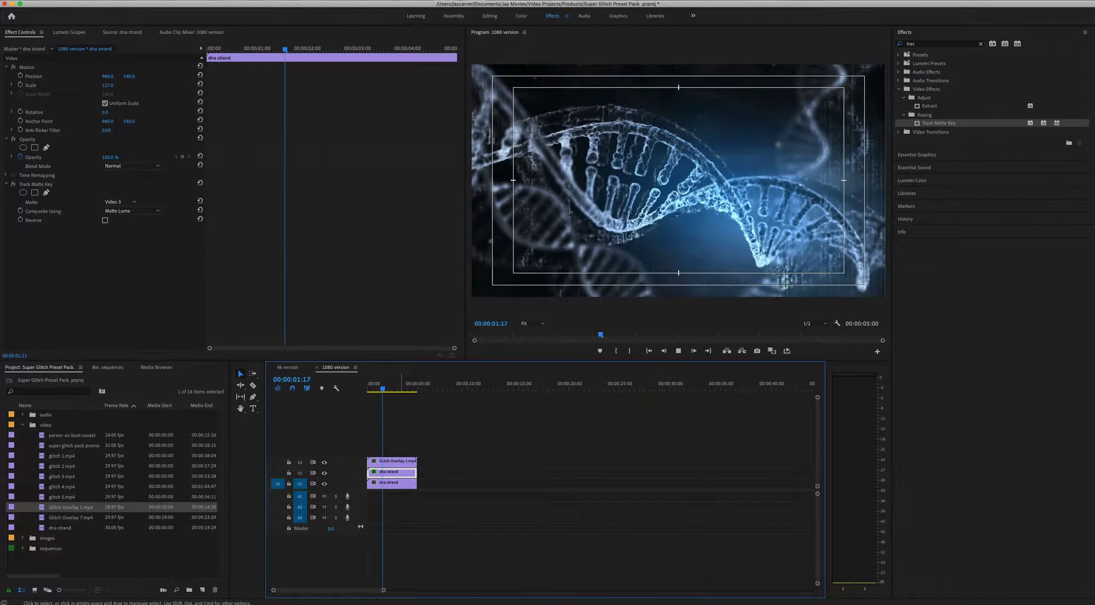
pyautogui.press('space')
# Step: Delete the dna strand clip that carries the Track Matte Key from track V2
pyautogui.click(430, 438)
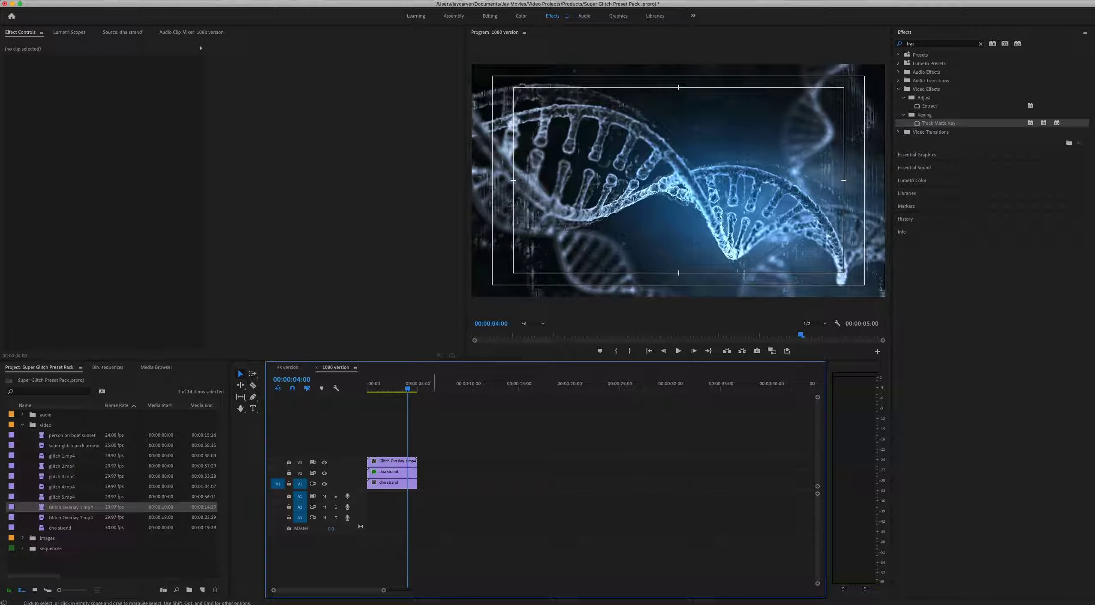
pyautogui.click(403, 474)
pyautogui.press('Delete')
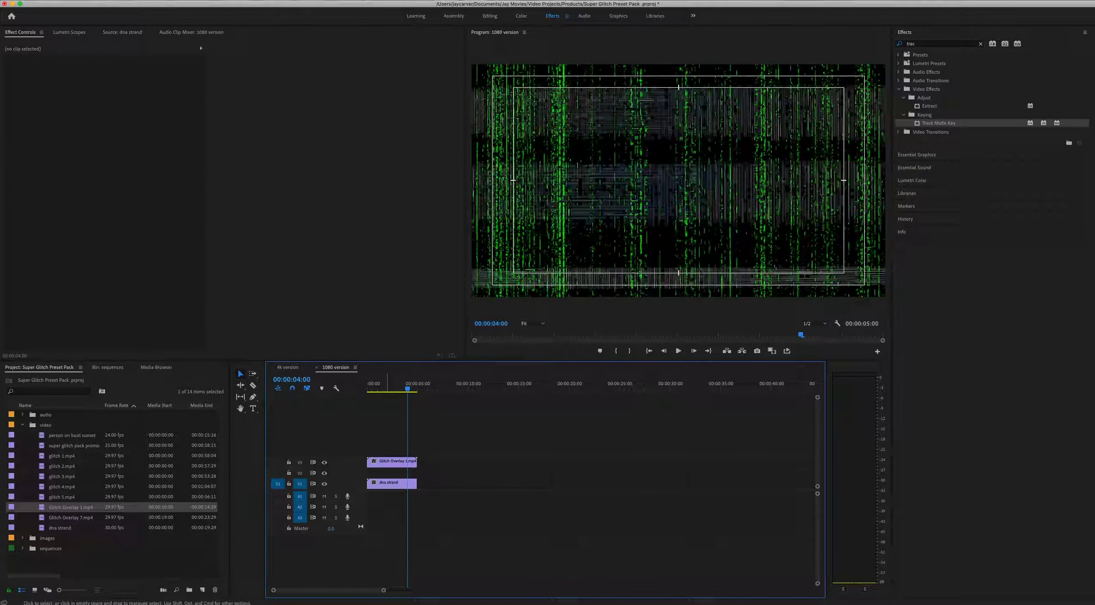
# Step: Try the Multiply blend mode on the Glitch Overlay 1.mp4 clip and play the sequence from the start
pyautogui.click(388, 461)
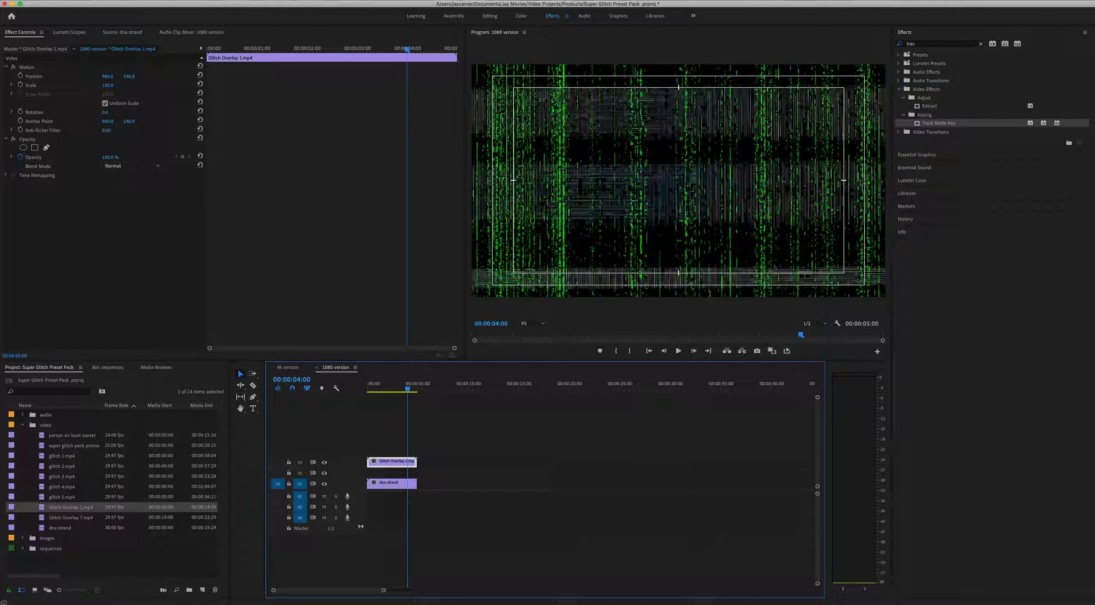
pyautogui.click(148, 166)
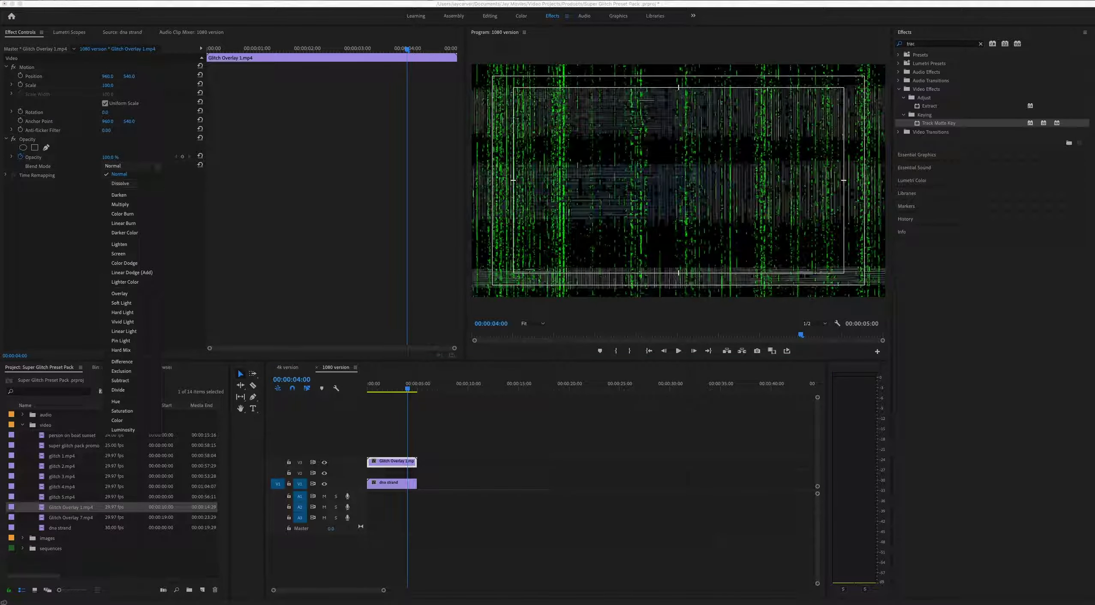
pyautogui.click(120, 204)
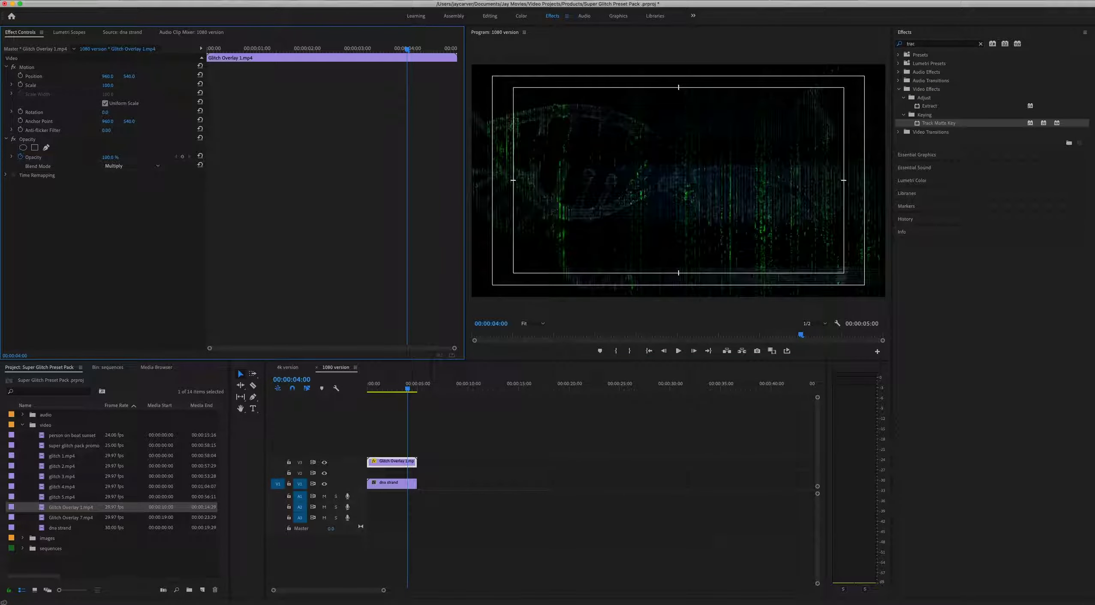
pyautogui.press('Home')
pyautogui.press('space')
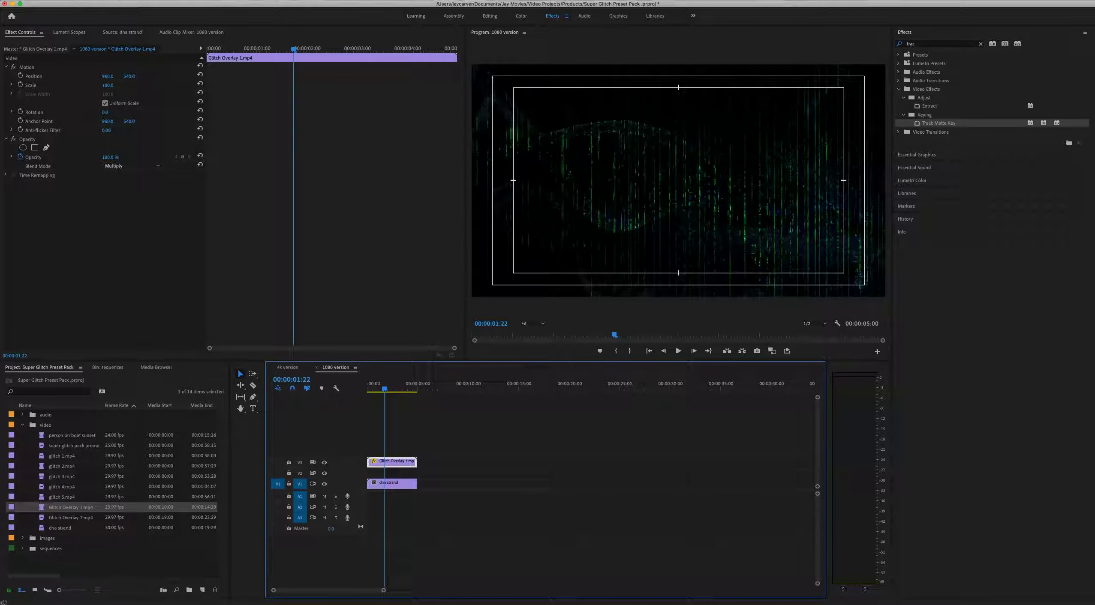
# Step: Try the Color Burn, Screen and Overlay blend modes in turn on the Glitch Overlay 1.mp4 clip
pyautogui.click(129, 166)
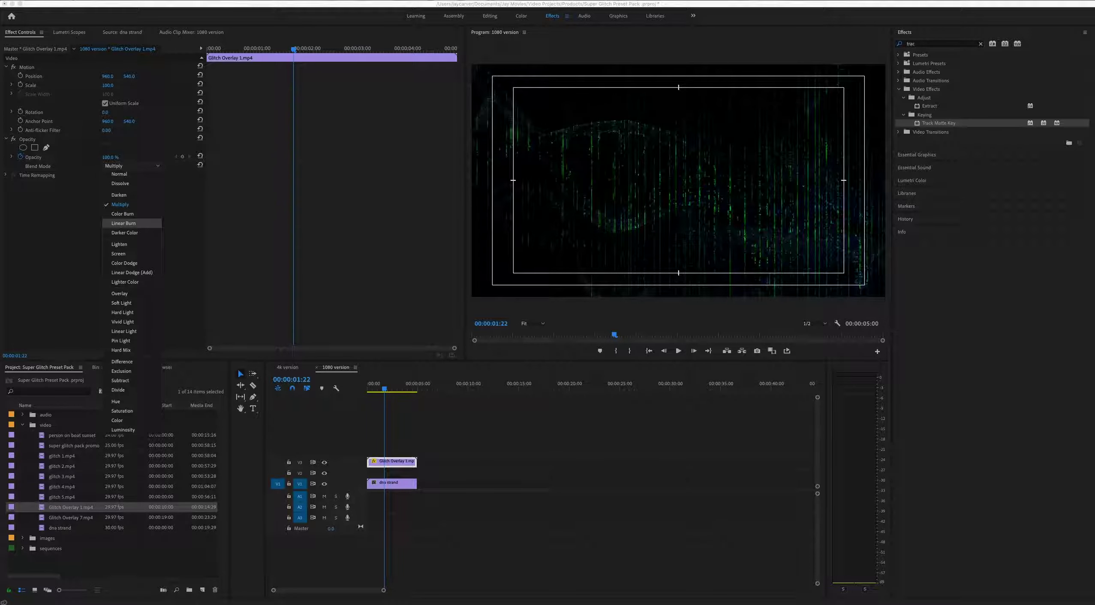
pyautogui.click(129, 213)
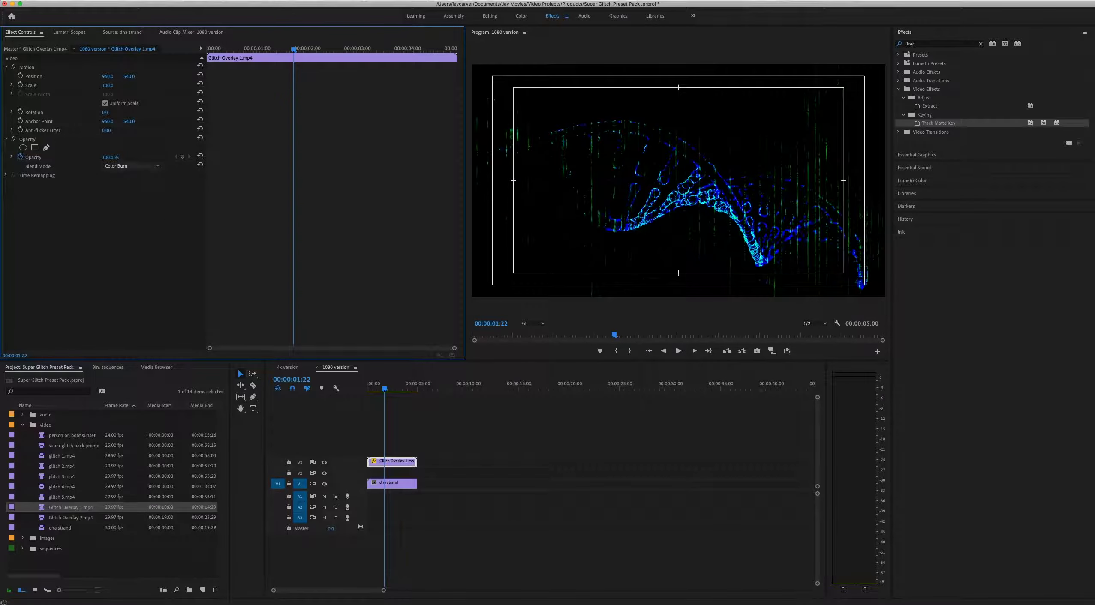
pyautogui.click(128, 166)
pyautogui.click(125, 255)
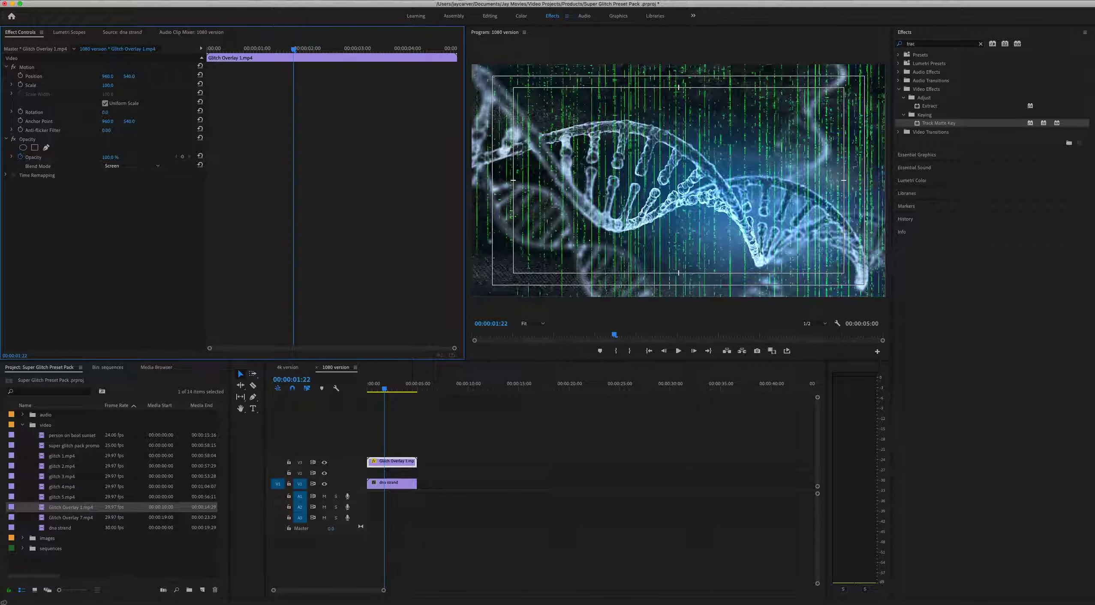
pyautogui.click(128, 166)
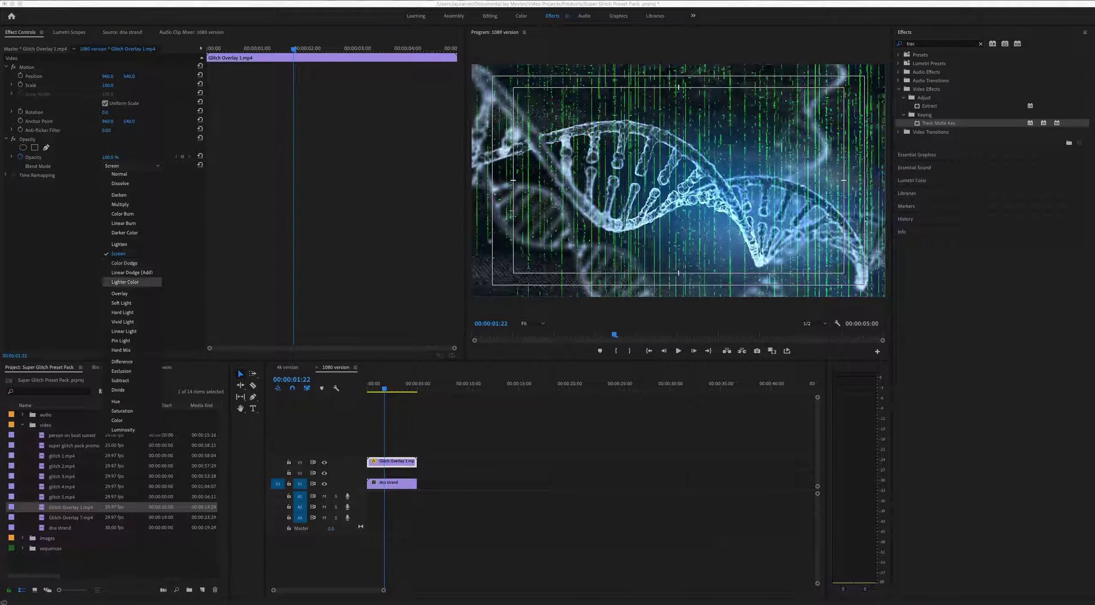
pyautogui.click(119, 294)
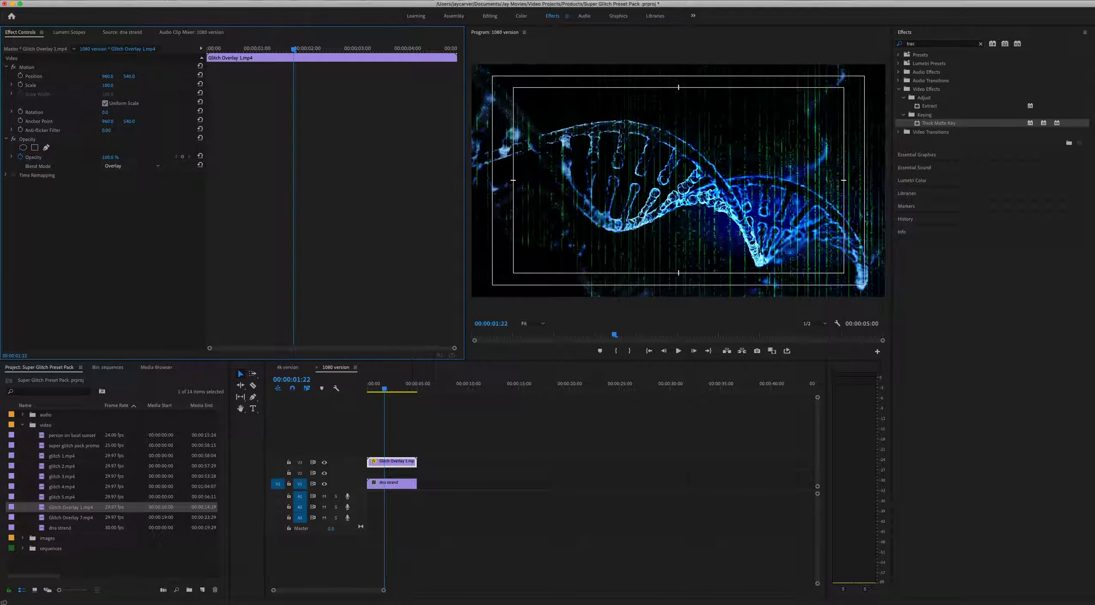
# Step: Set the Glitch Overlay 1.mp4 clip's blend mode to Soft Light and play the sequence to preview it
pyautogui.click(129, 166)
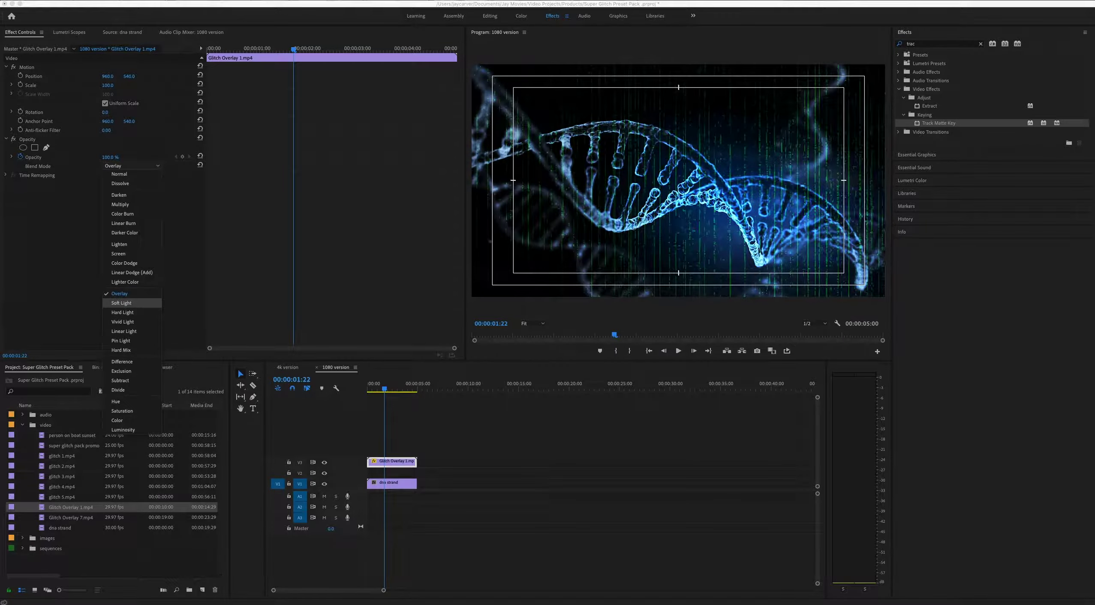
pyautogui.click(121, 304)
pyautogui.press('space')
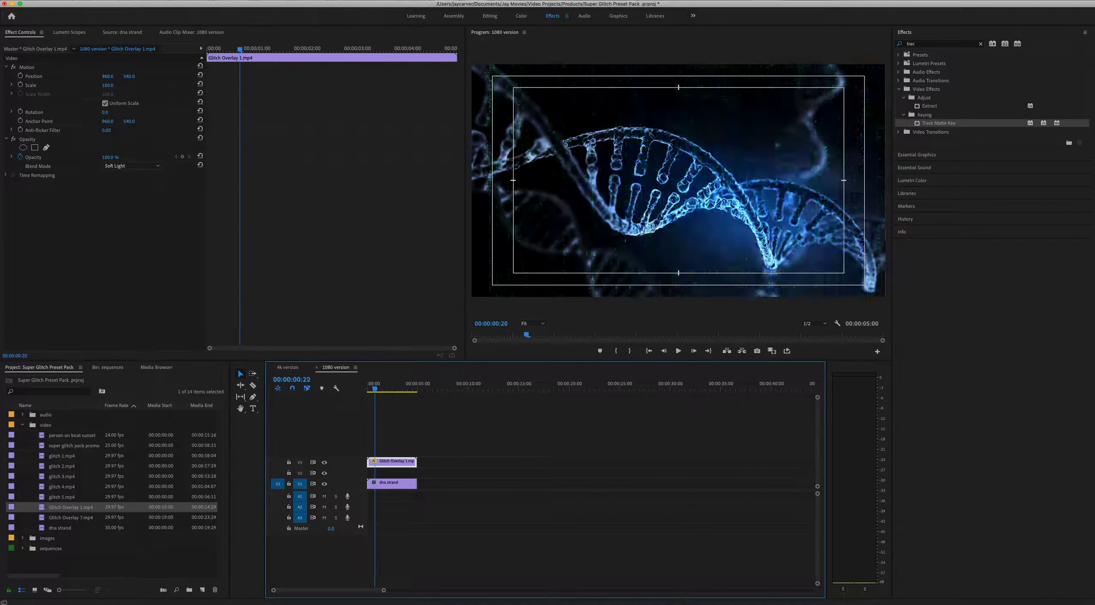
pyautogui.press('space')
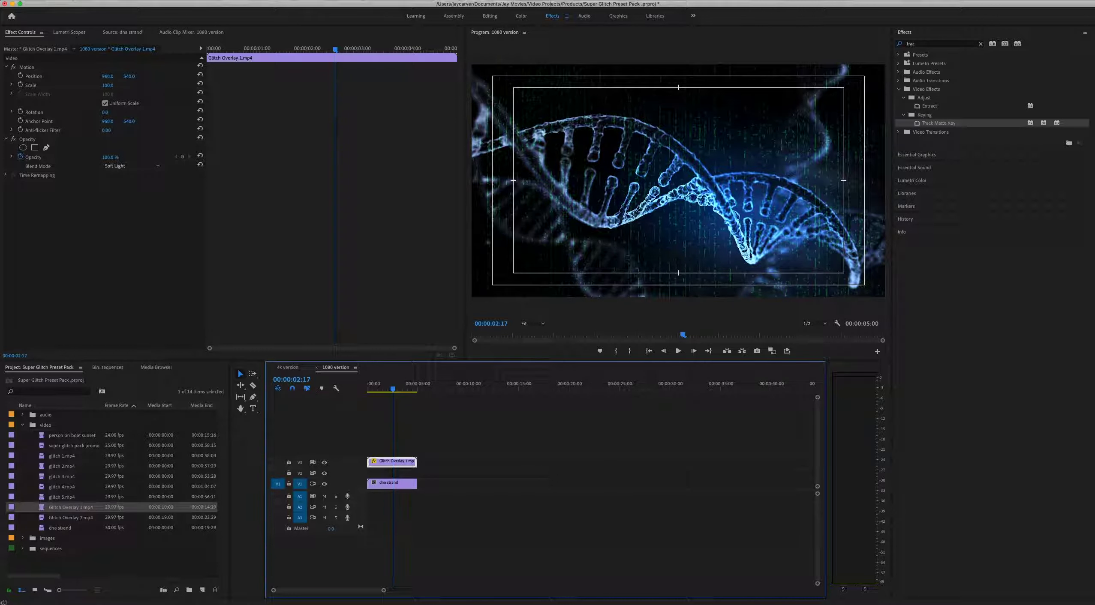